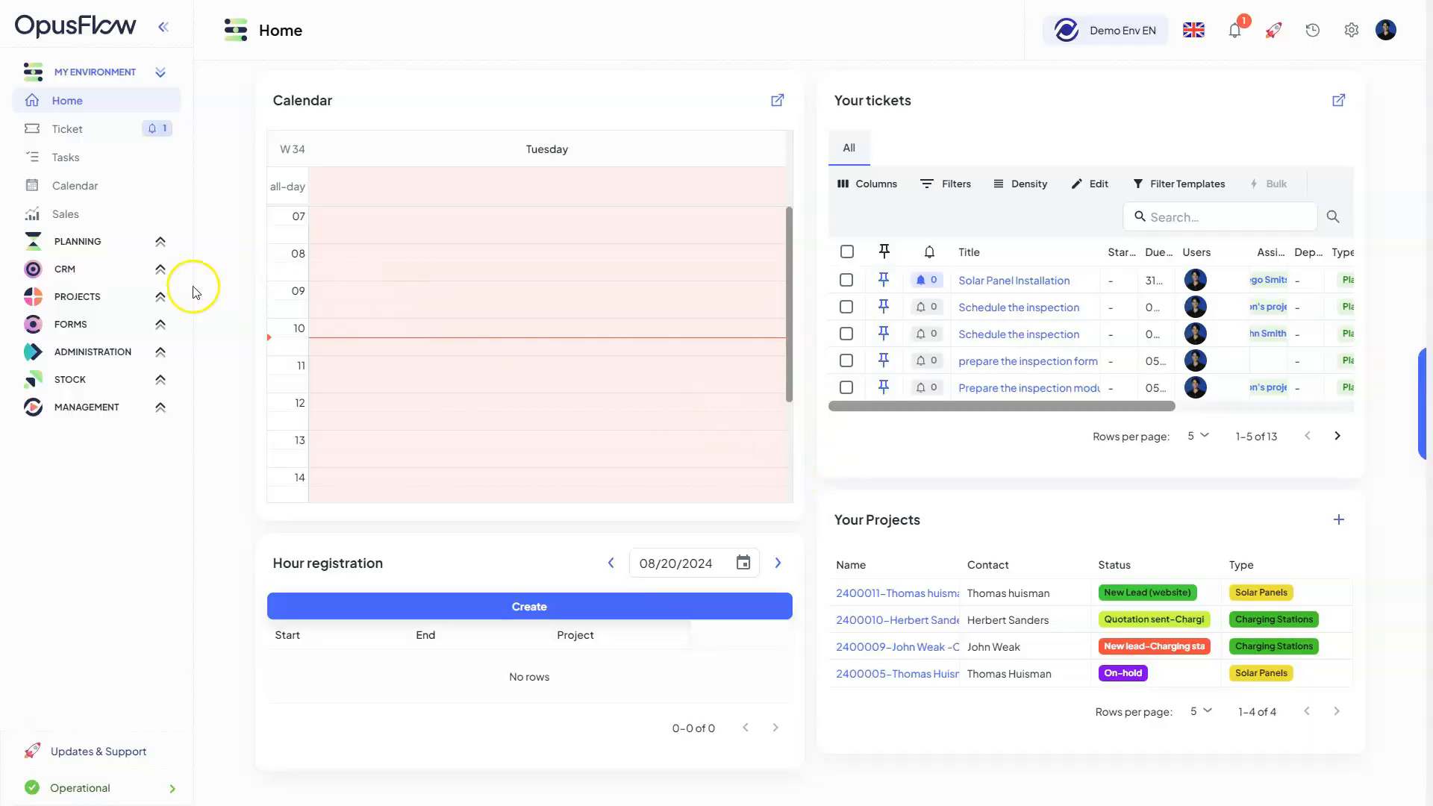
Open the list of all projects and start creating a new residential project
left_click(95, 297)
left_click(125, 330)
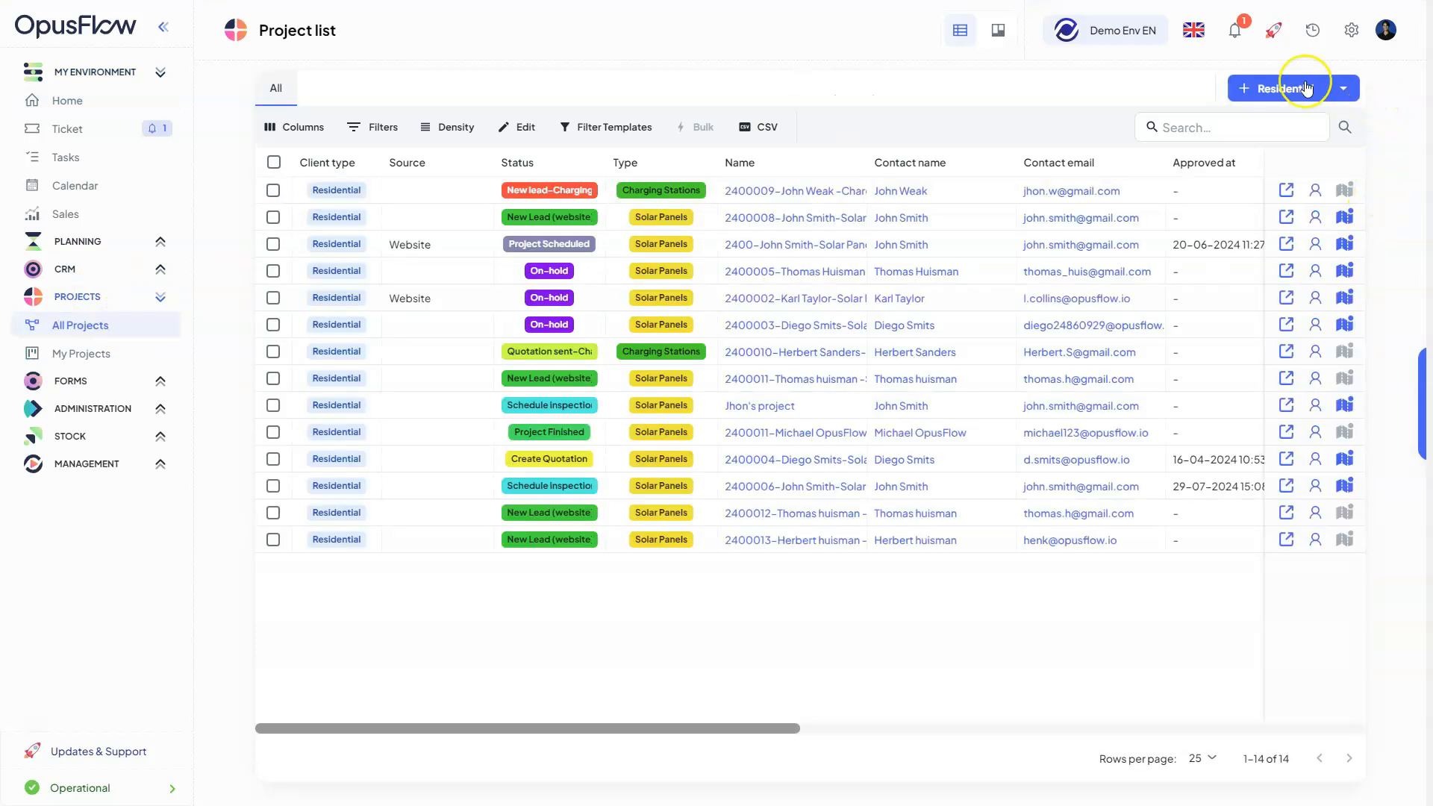
left_click(1342, 88)
left_click(1288, 145)
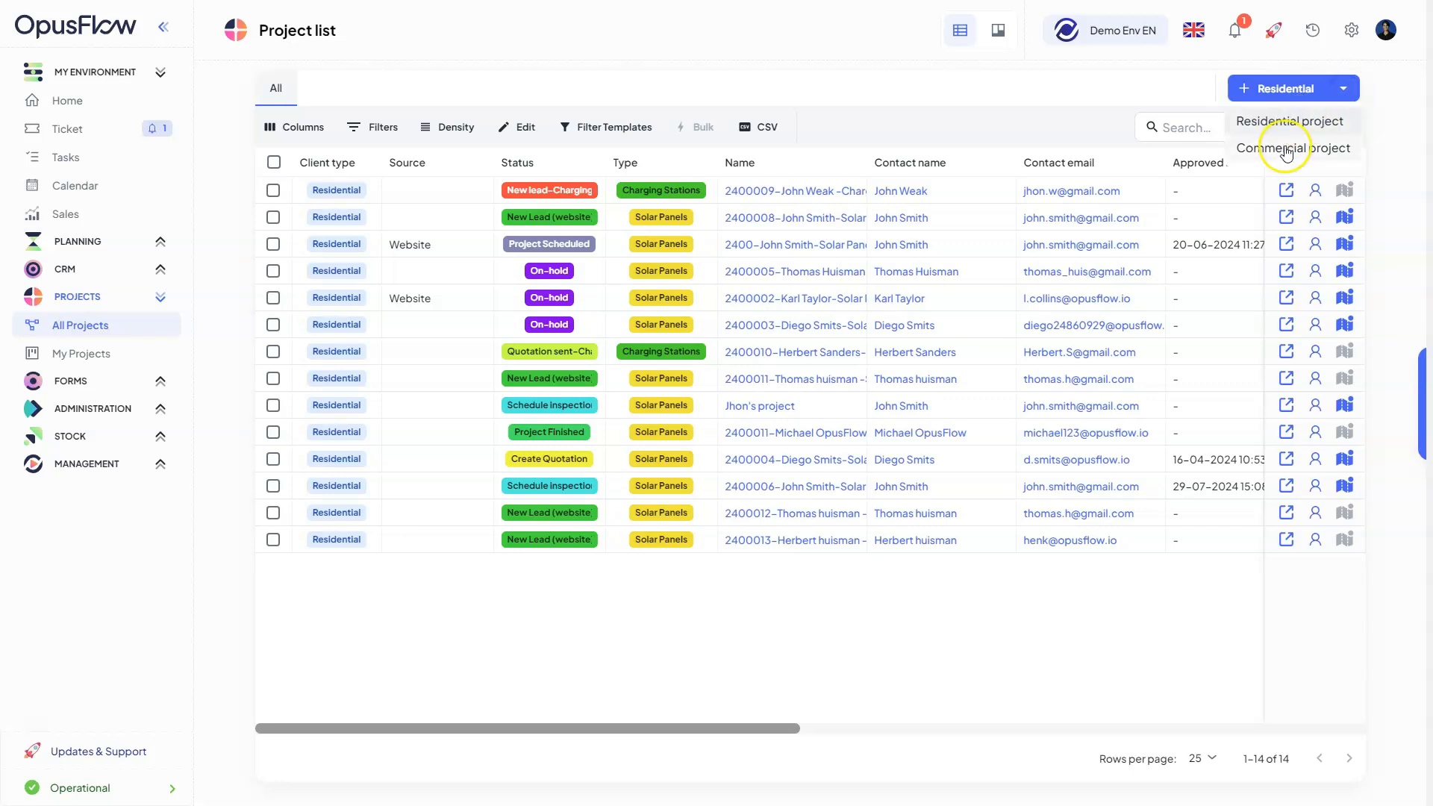
left_click(1324, 127)
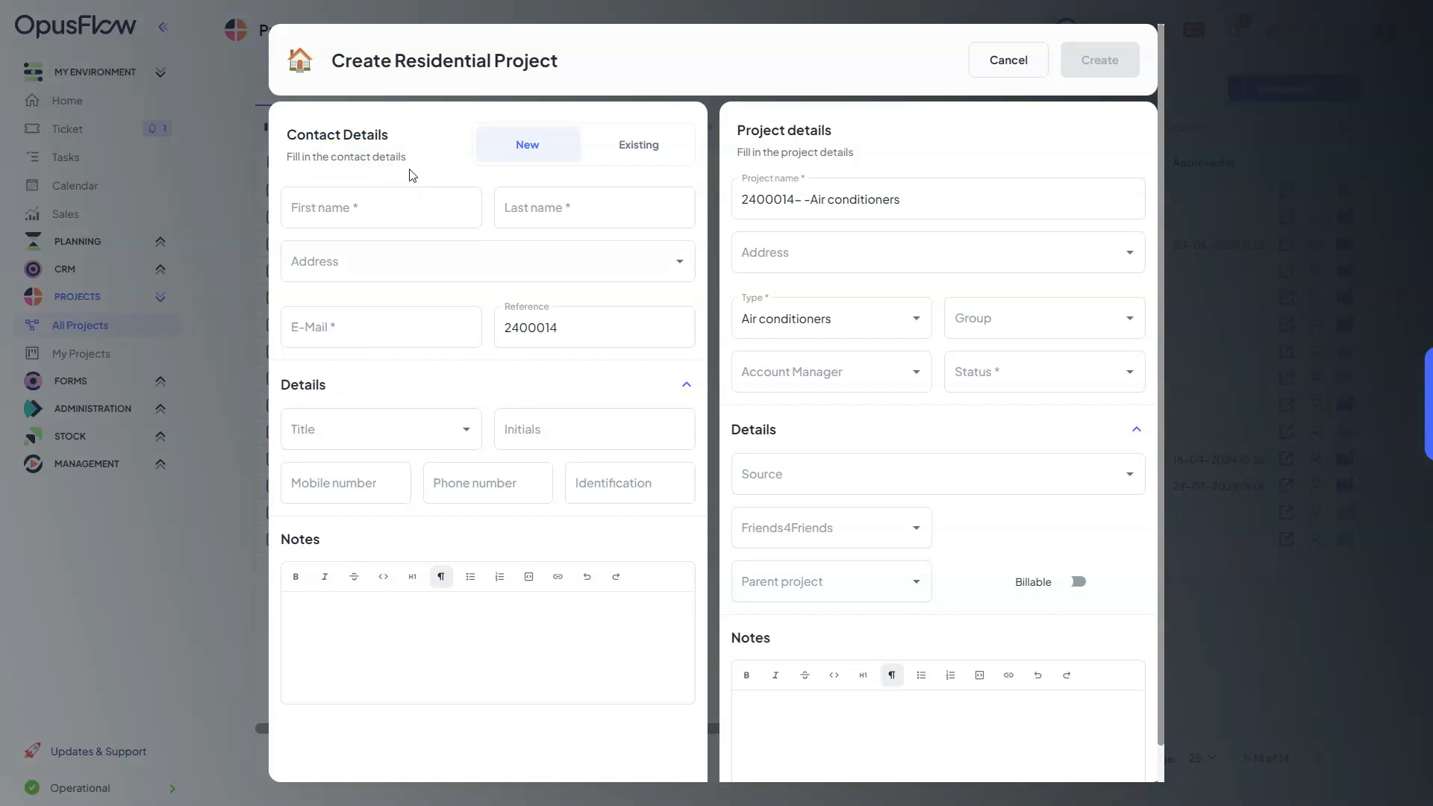
left_click(652, 147)
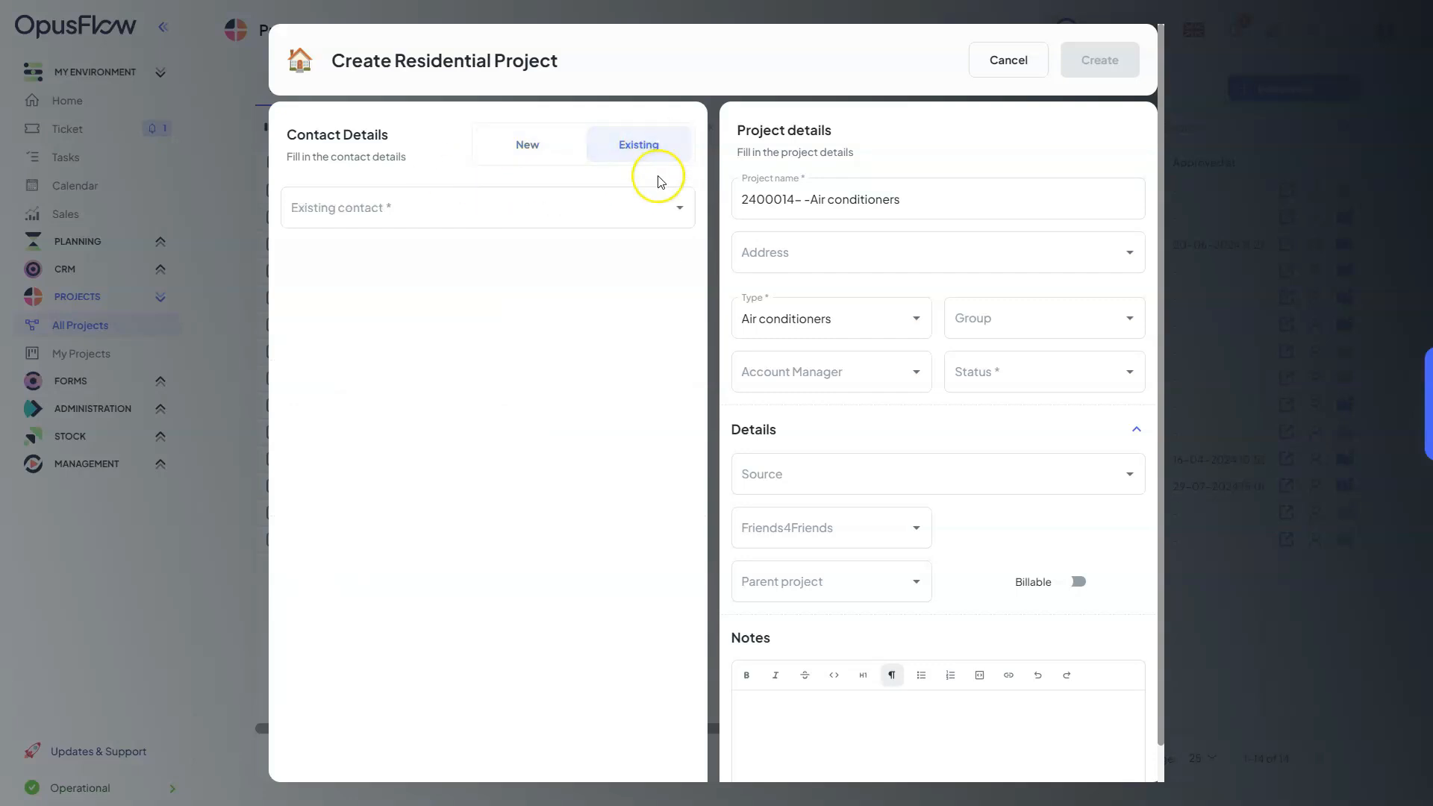
left_click(680, 213)
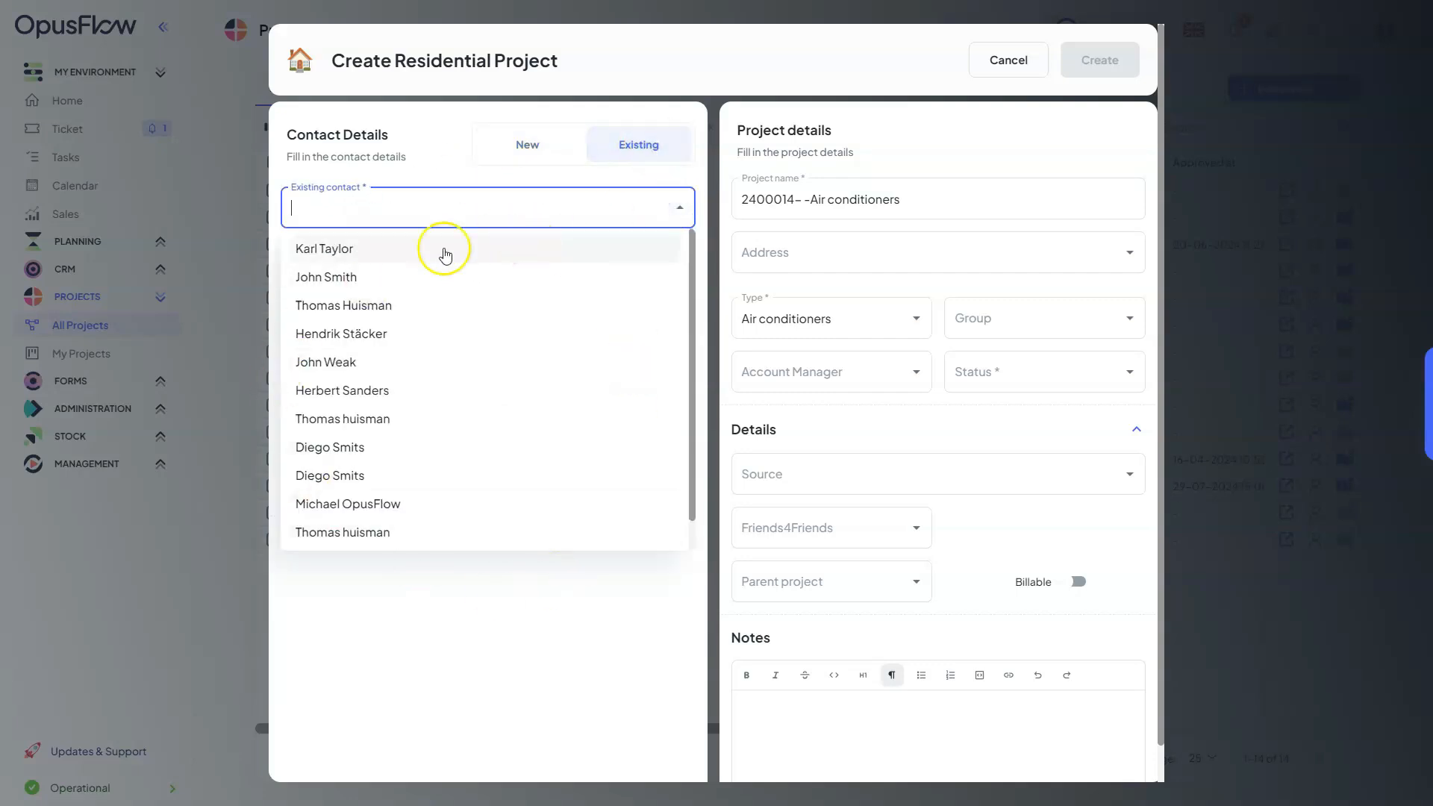
left_click(565, 157)
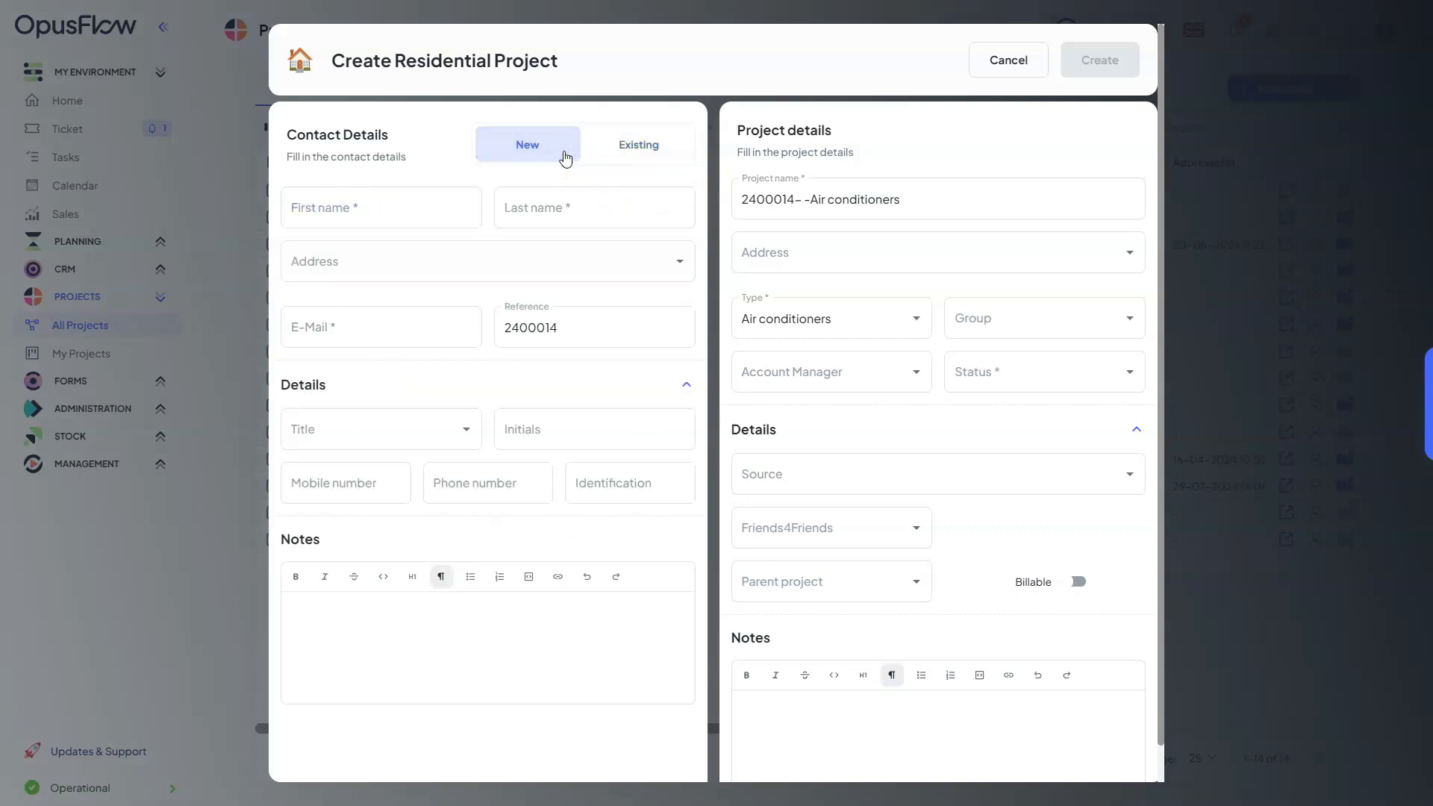
Enter the new contact's first name and last name in the contact details
left_click(473, 189)
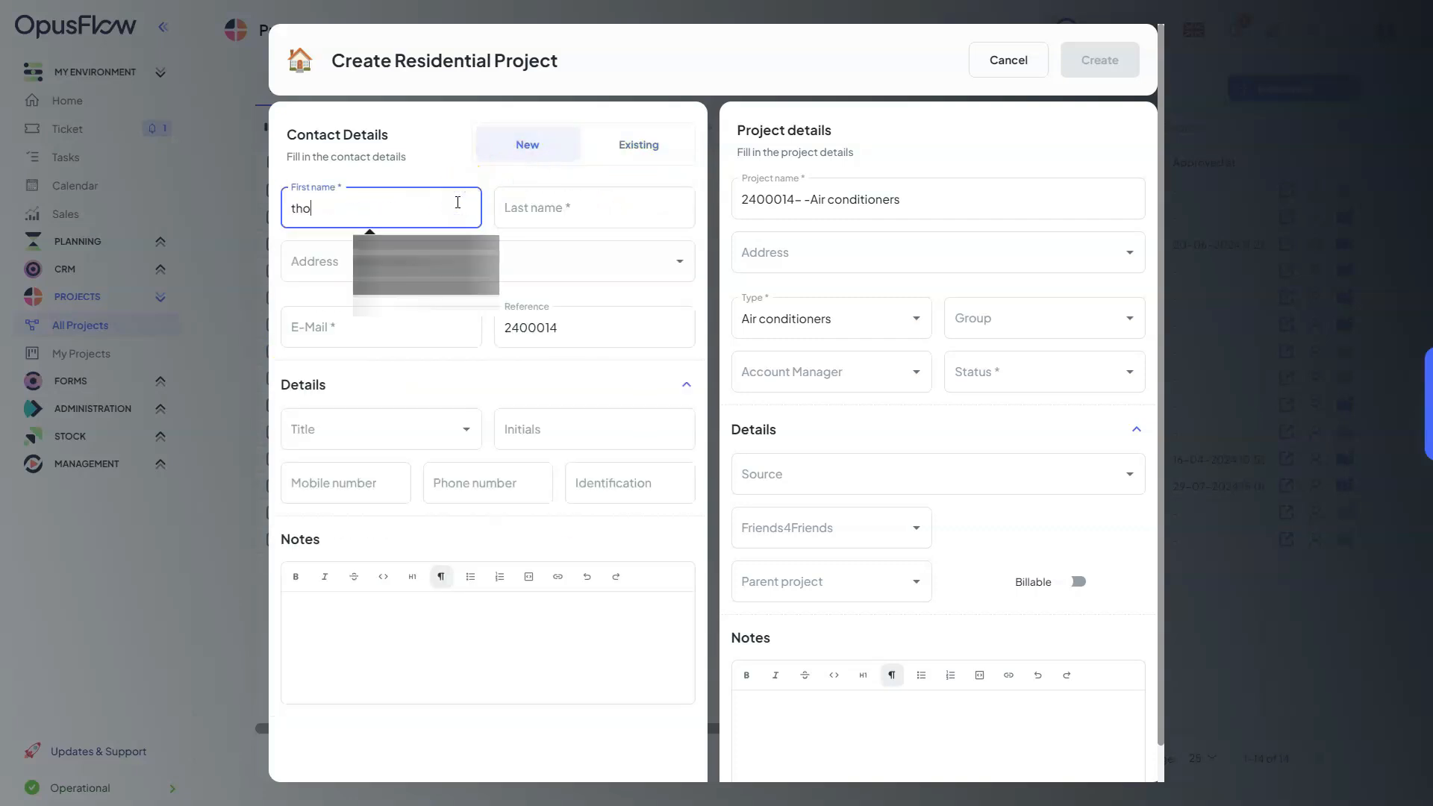
left_click(426, 250)
left_click(580, 211)
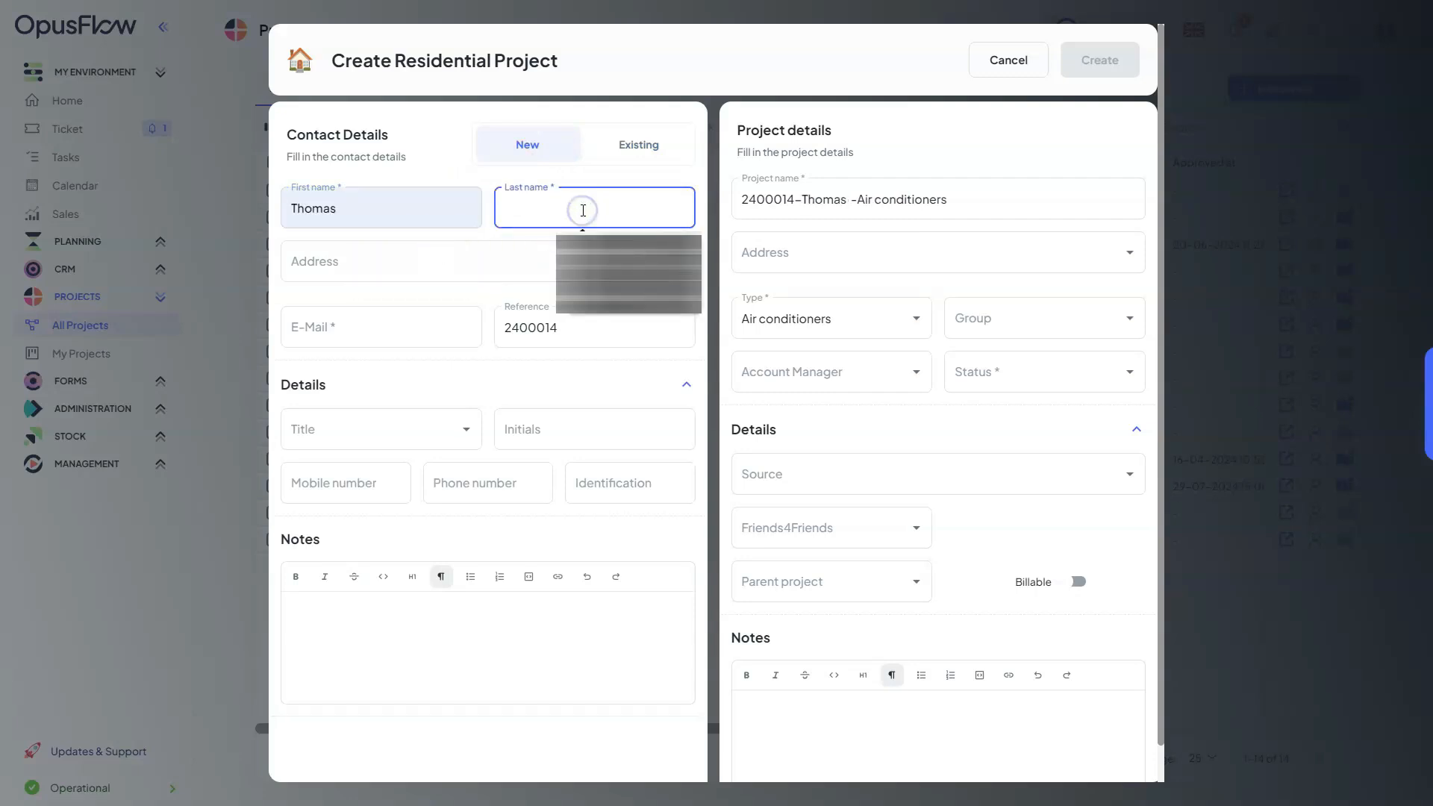
left_click(616, 257)
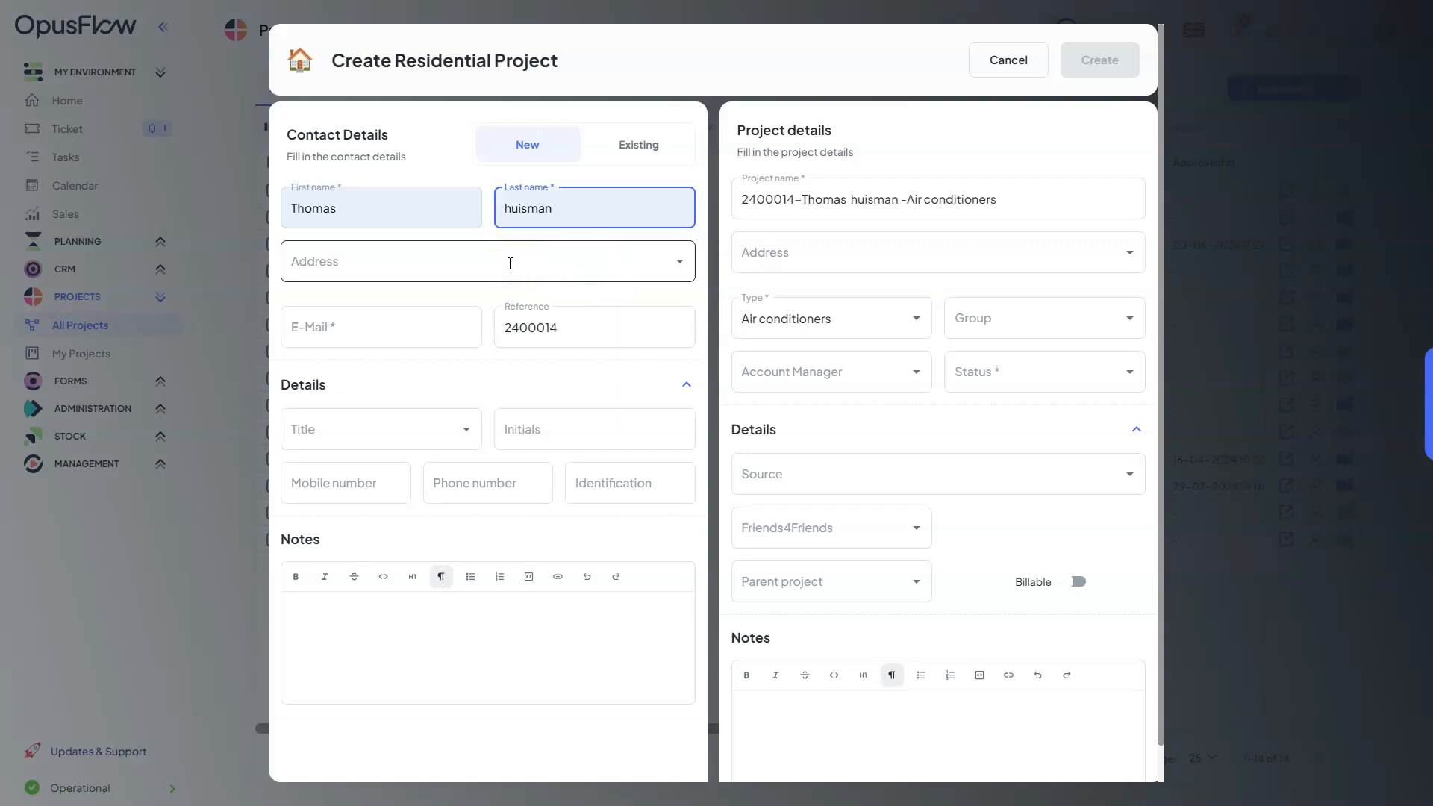
Enter the contact's postal address and choose the matching address suggestion
left_click(510, 263)
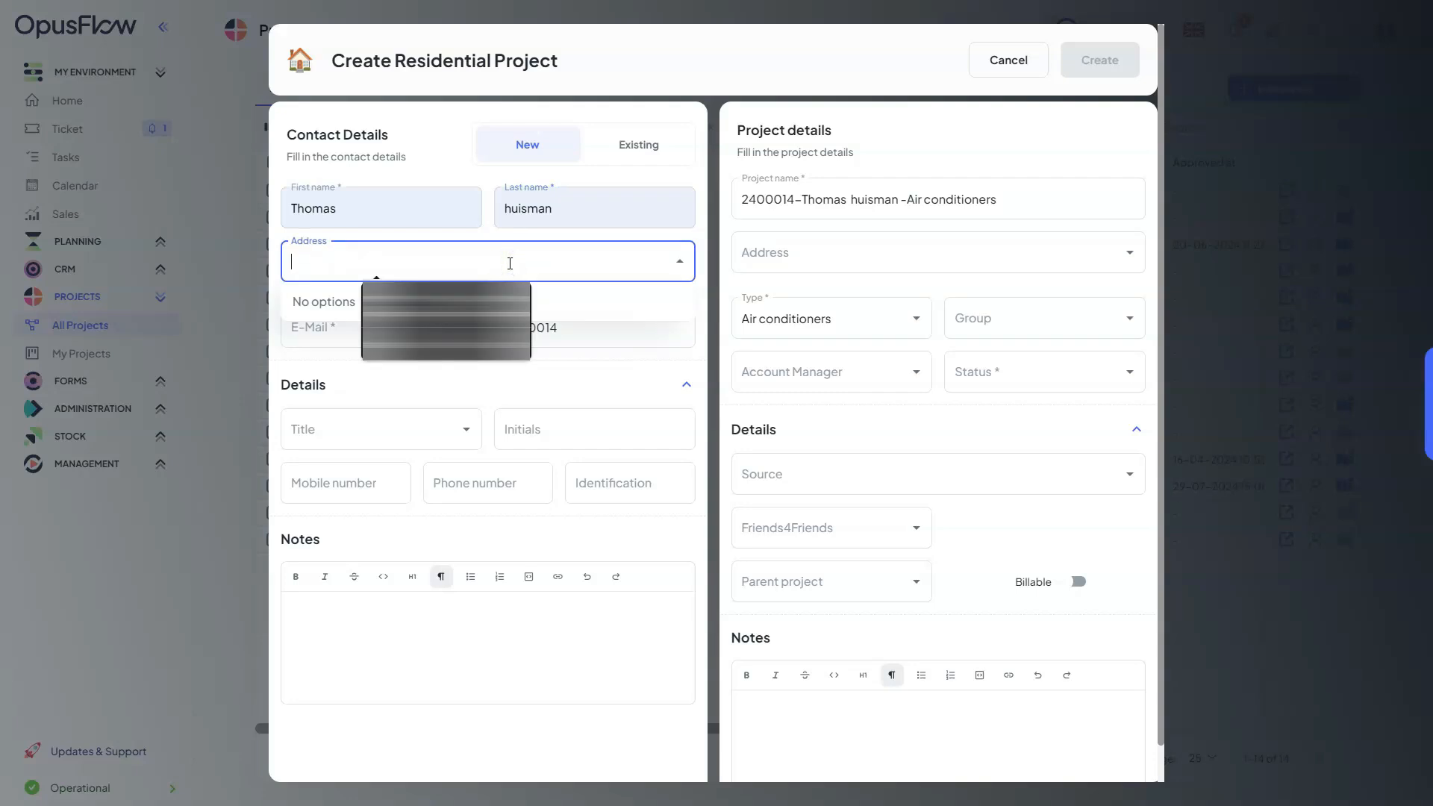
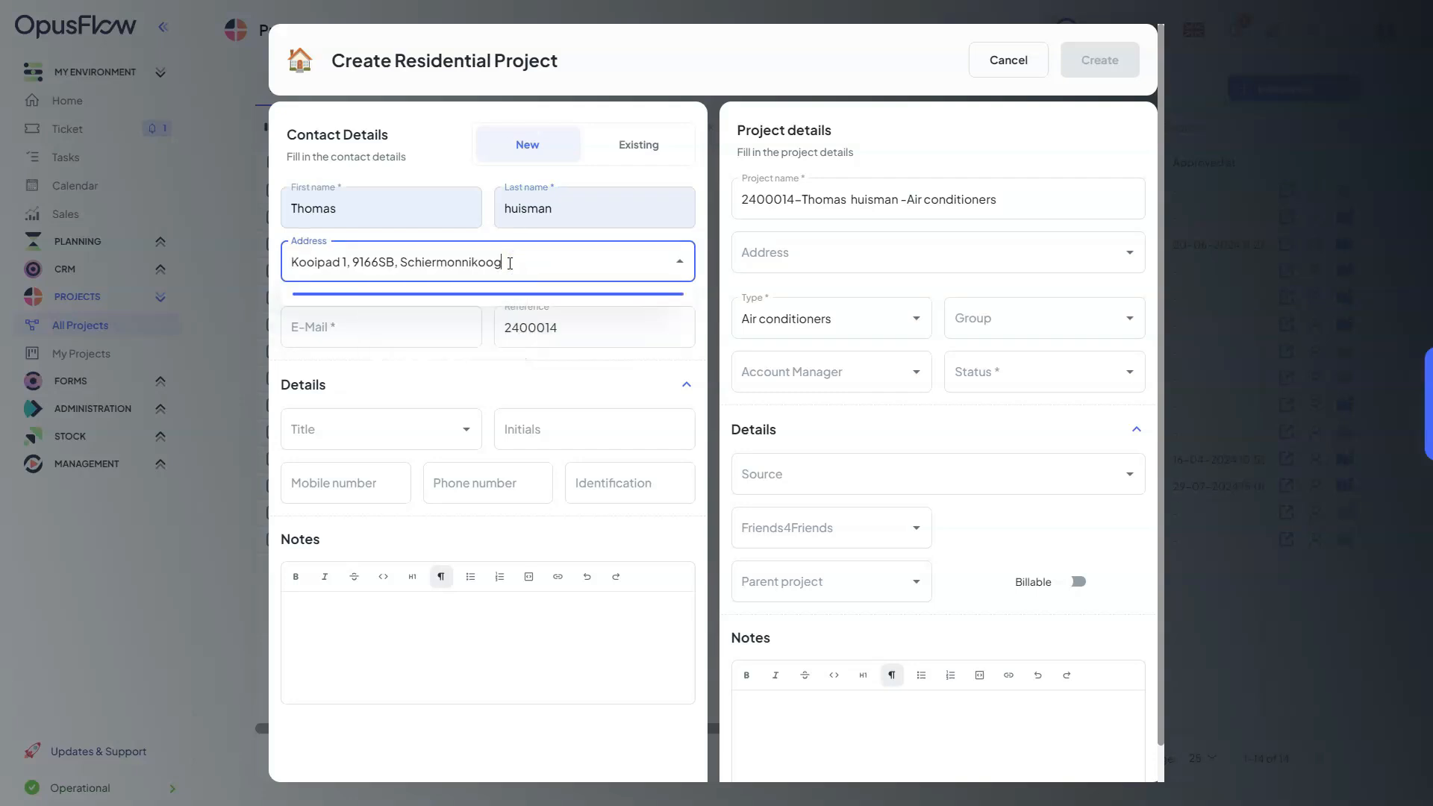
left_click(474, 353)
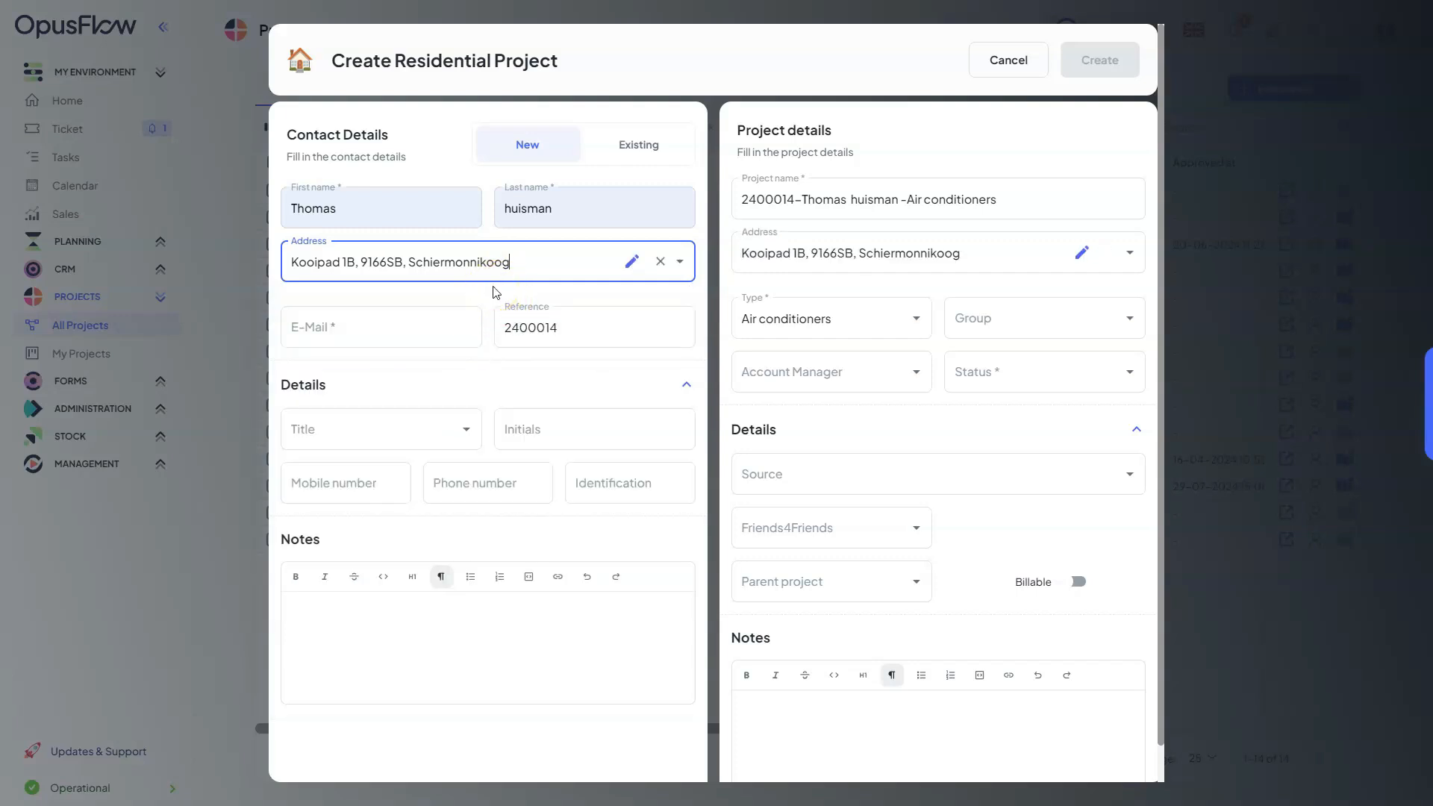
Fill in the contact's e-mail address in the contact details
left_click(414, 330)
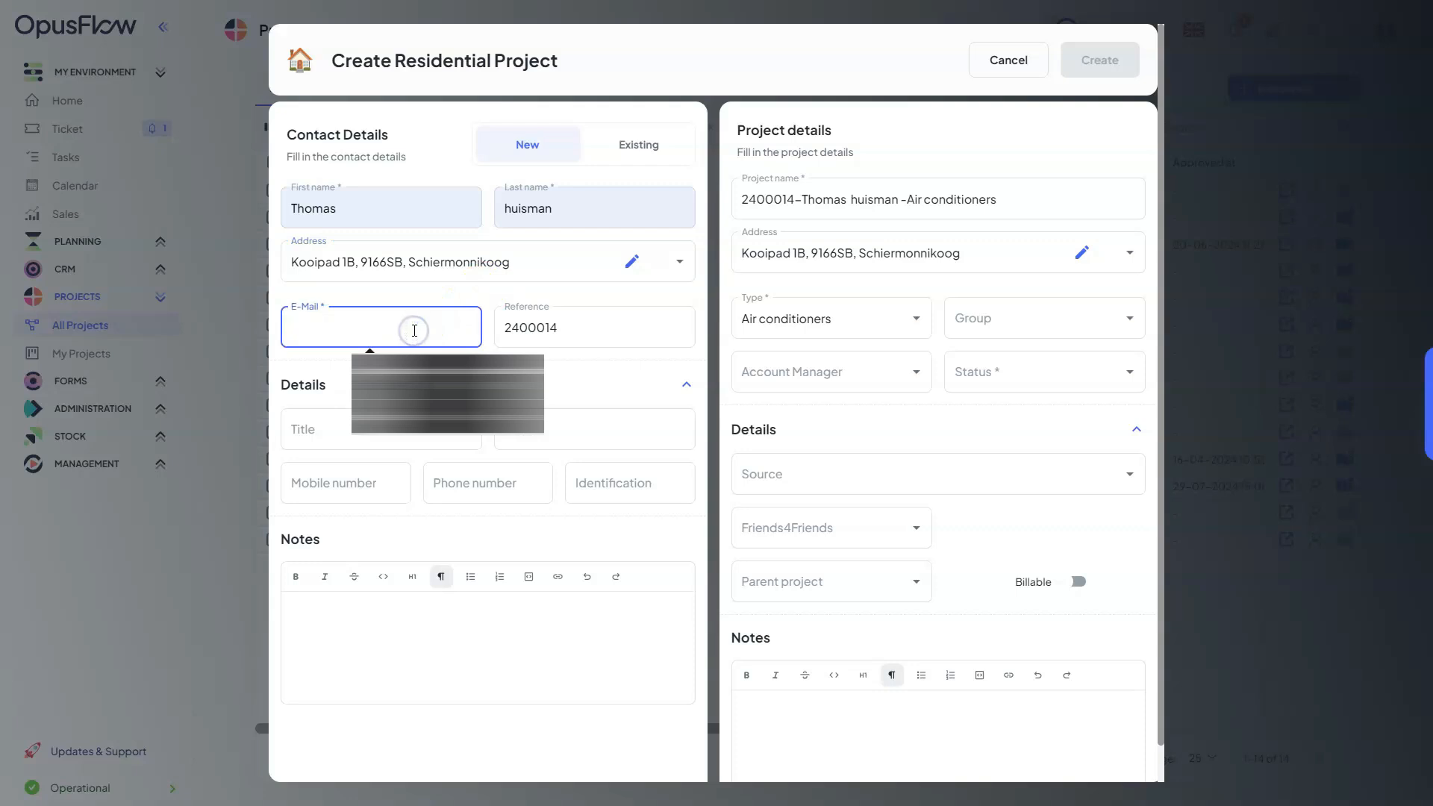
type("h")
key("BackSpace")
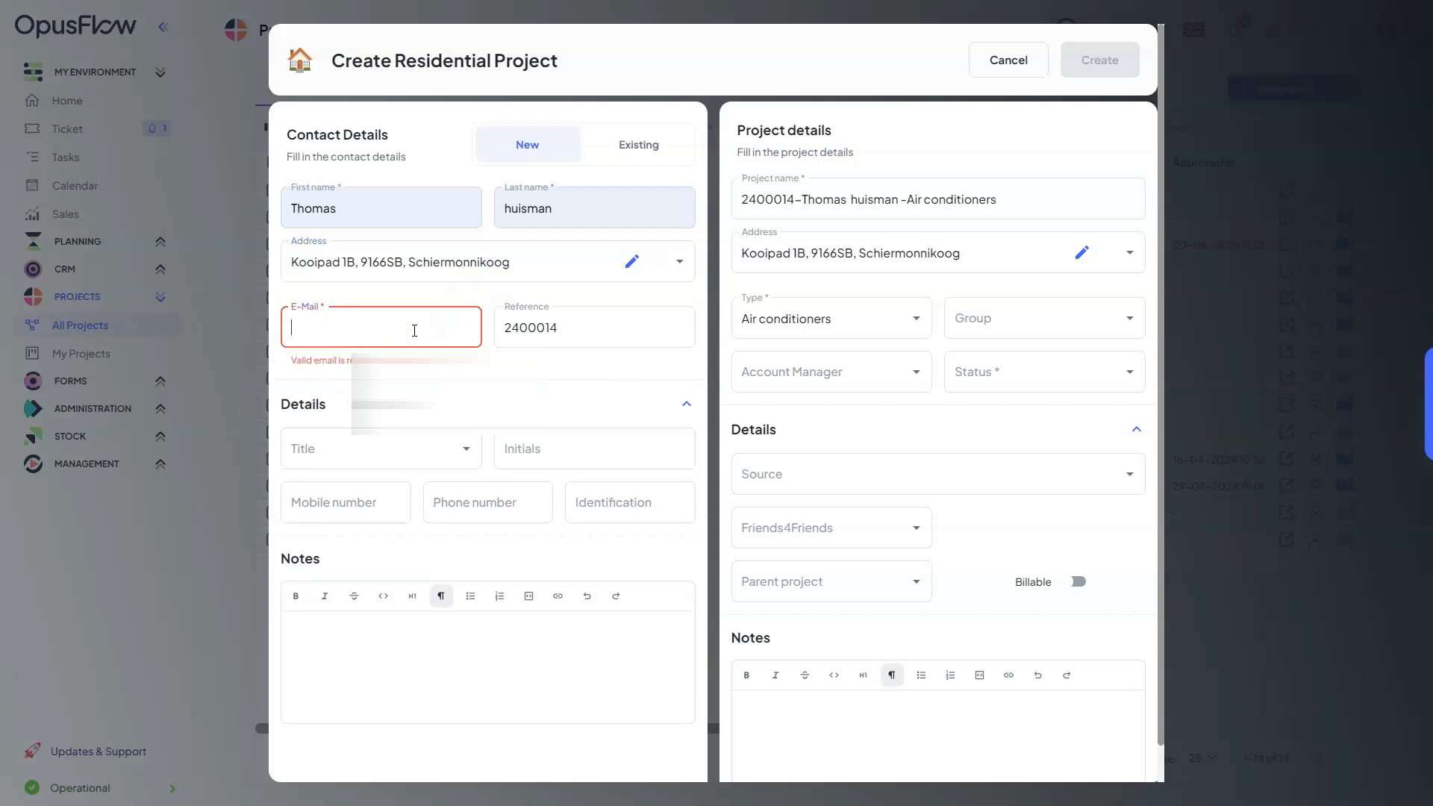
type("thoi")
left_click(410, 374)
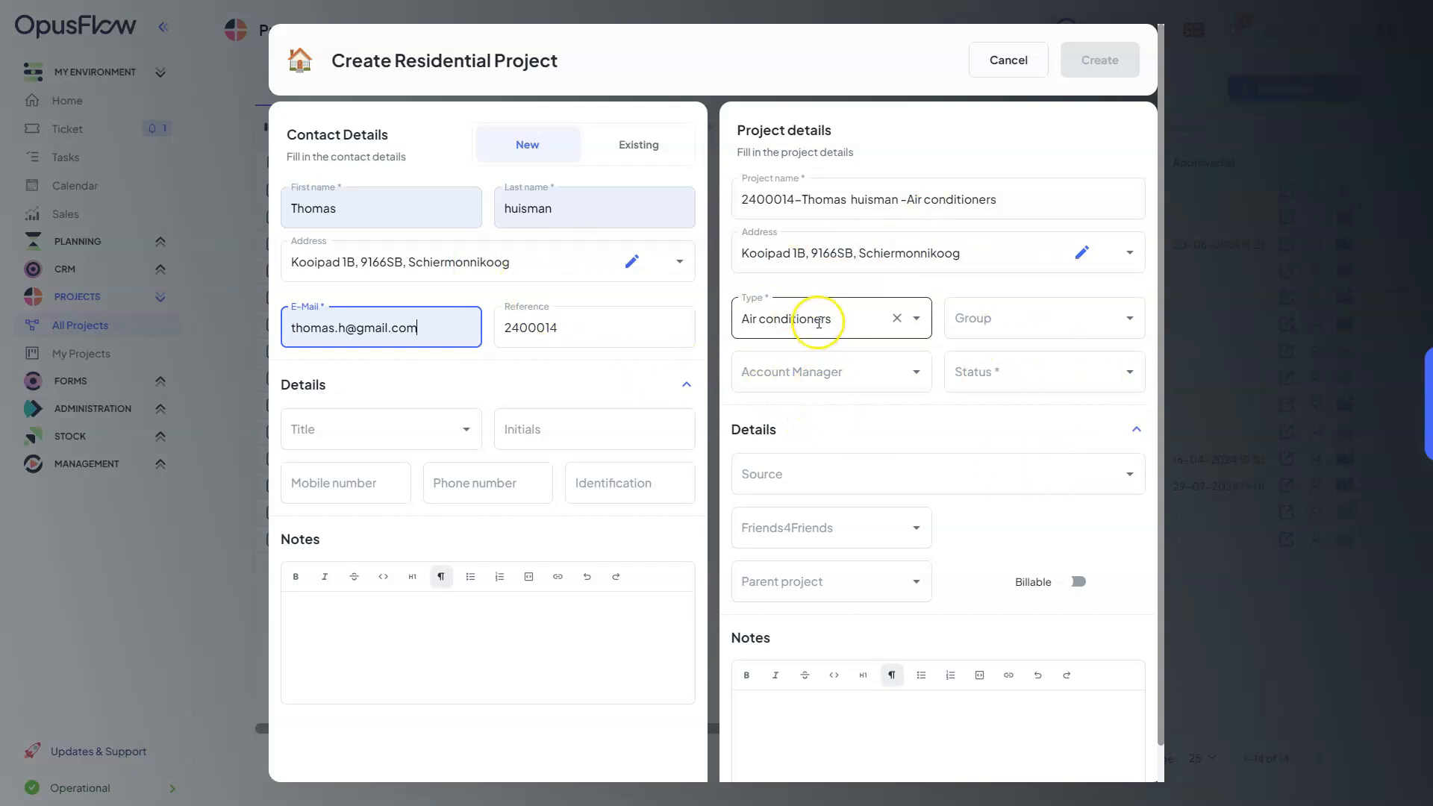
Set the project type to Solar Panels
left_click(917, 320)
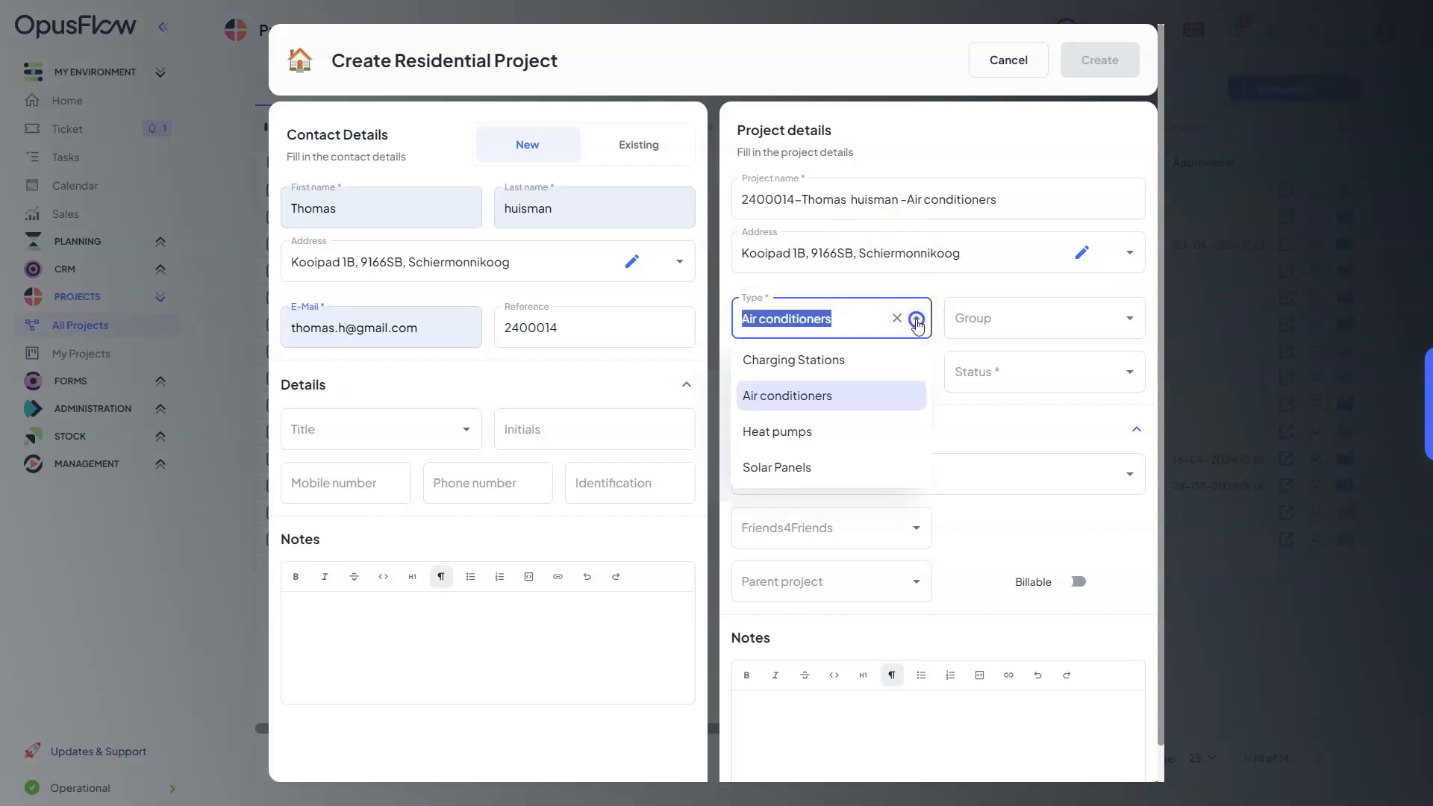
left_click(781, 470)
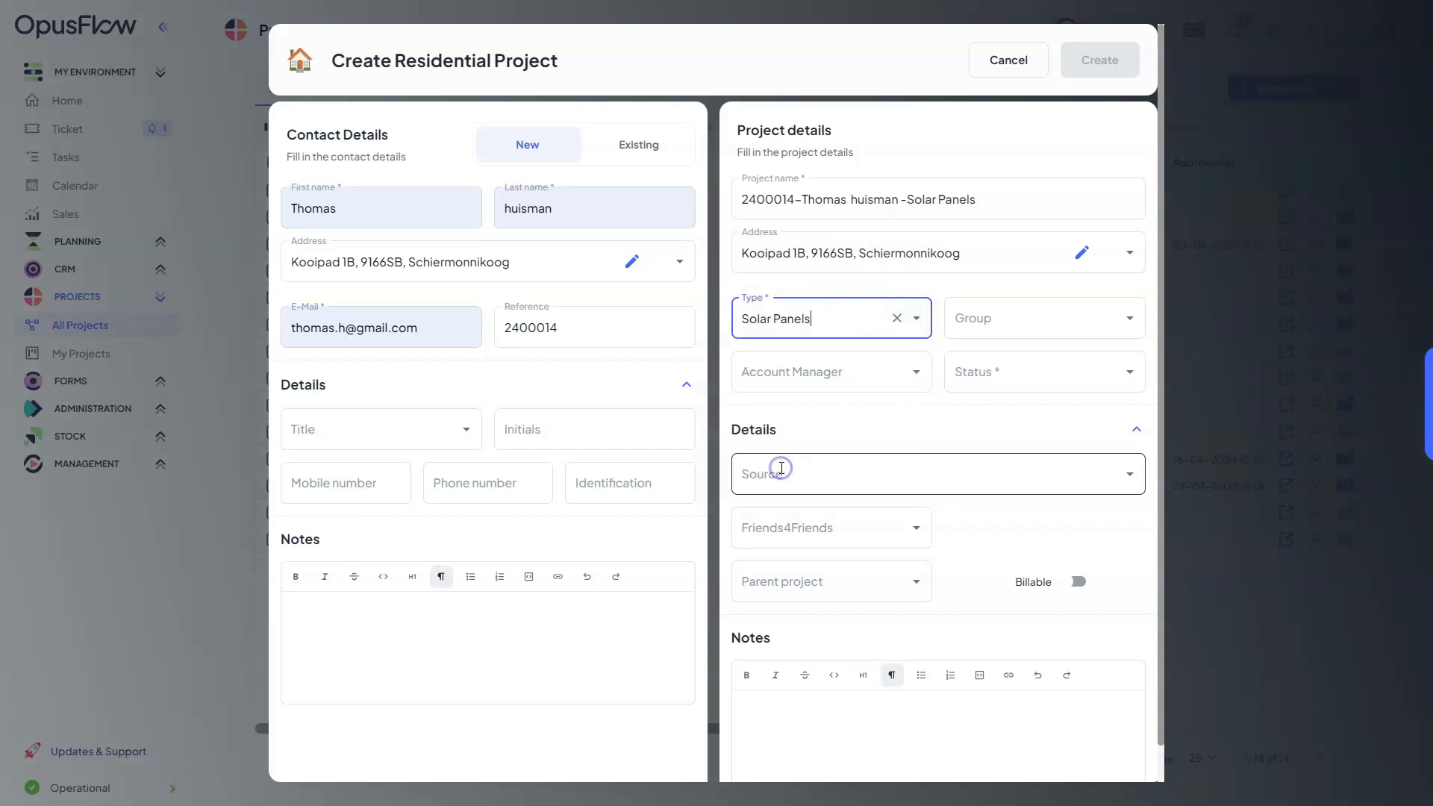
left_click(915, 319)
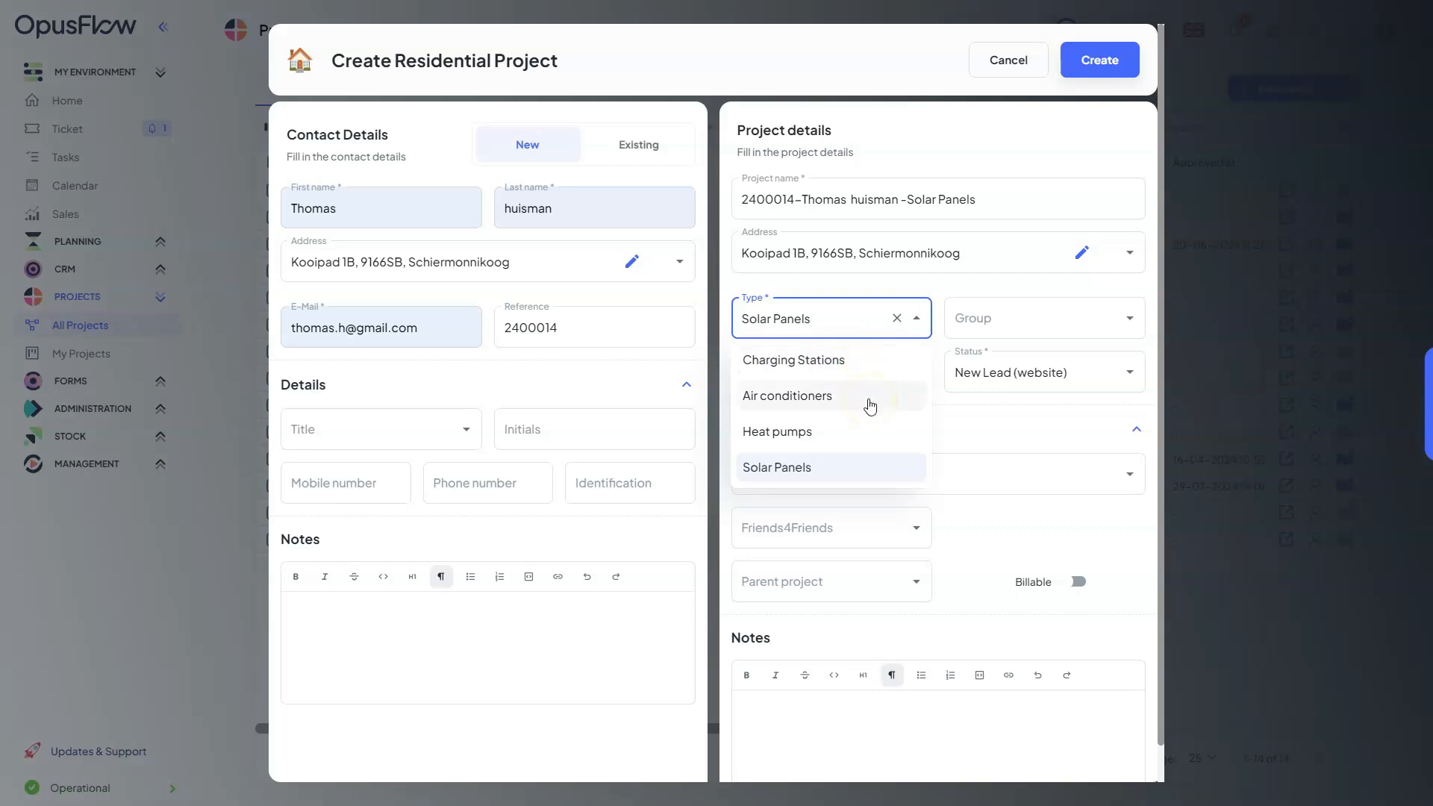
left_click(807, 470)
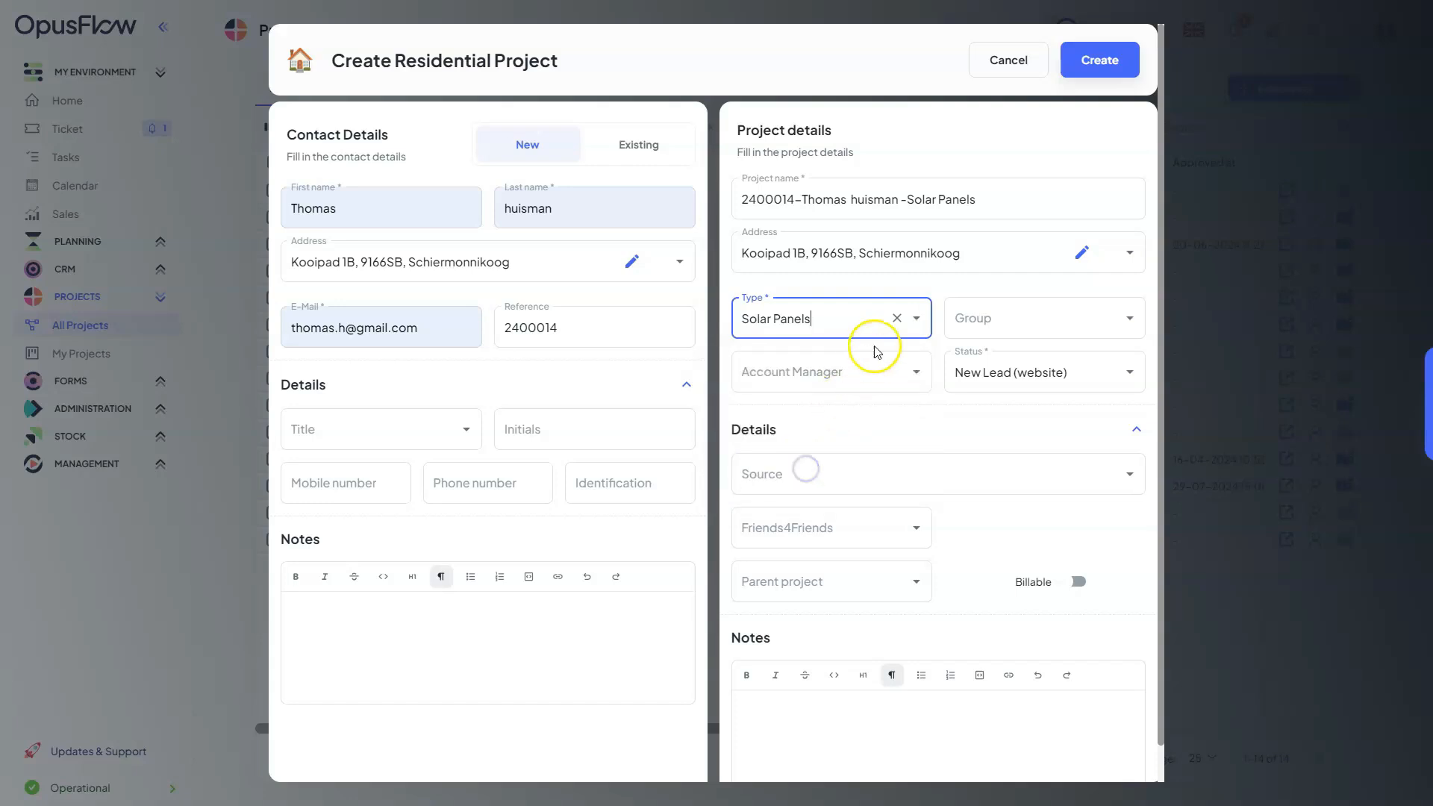
left_click(913, 325)
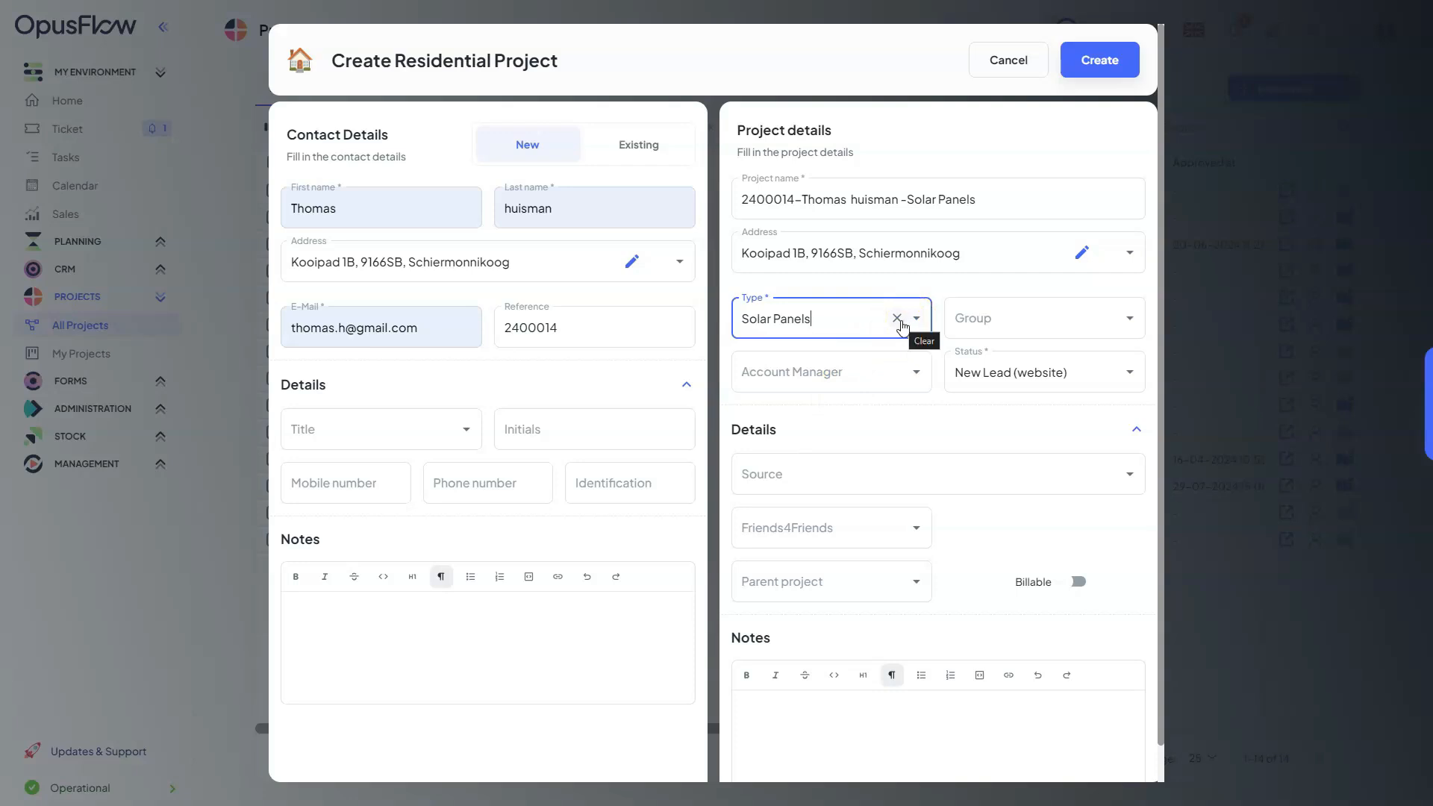
left_click(898, 319)
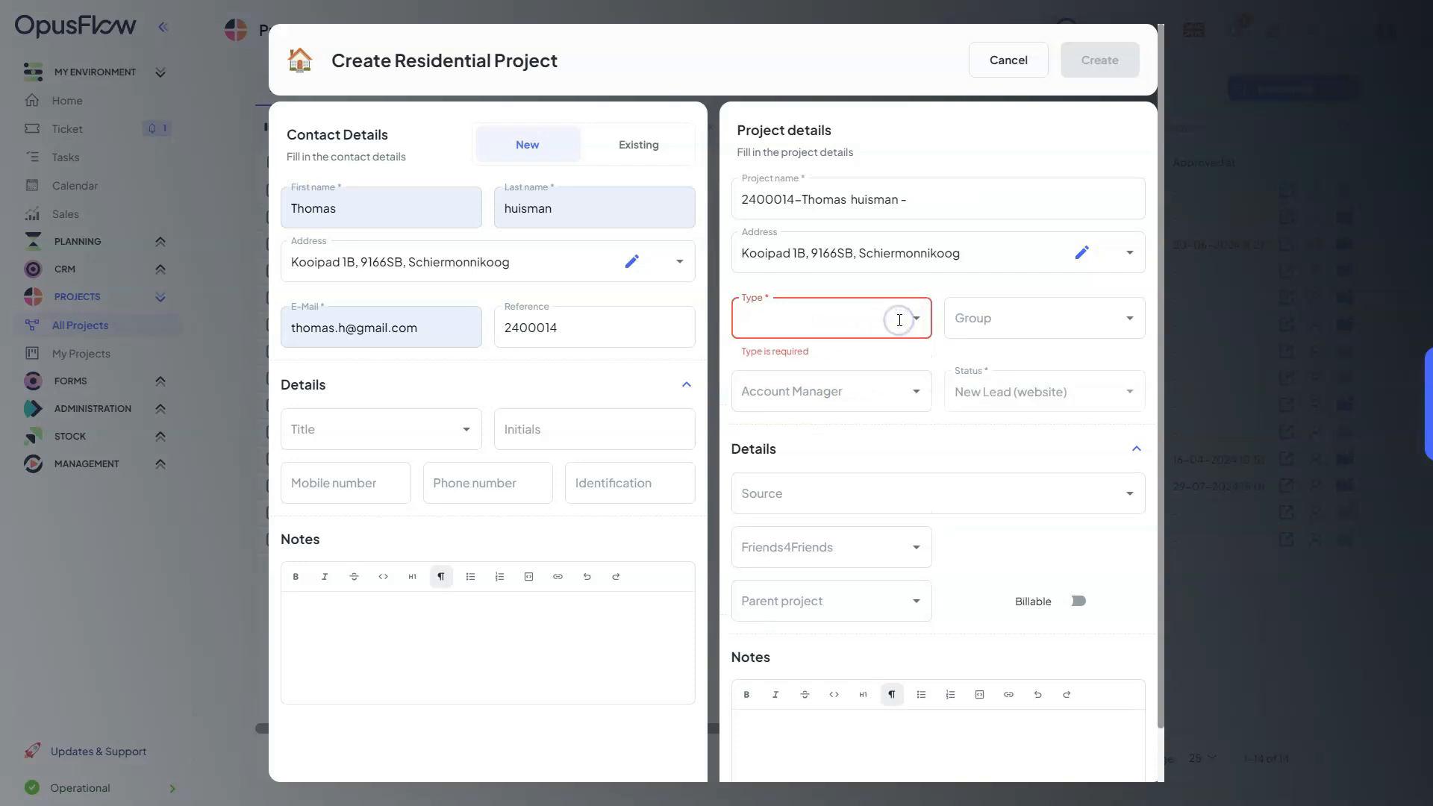
left_click(916, 318)
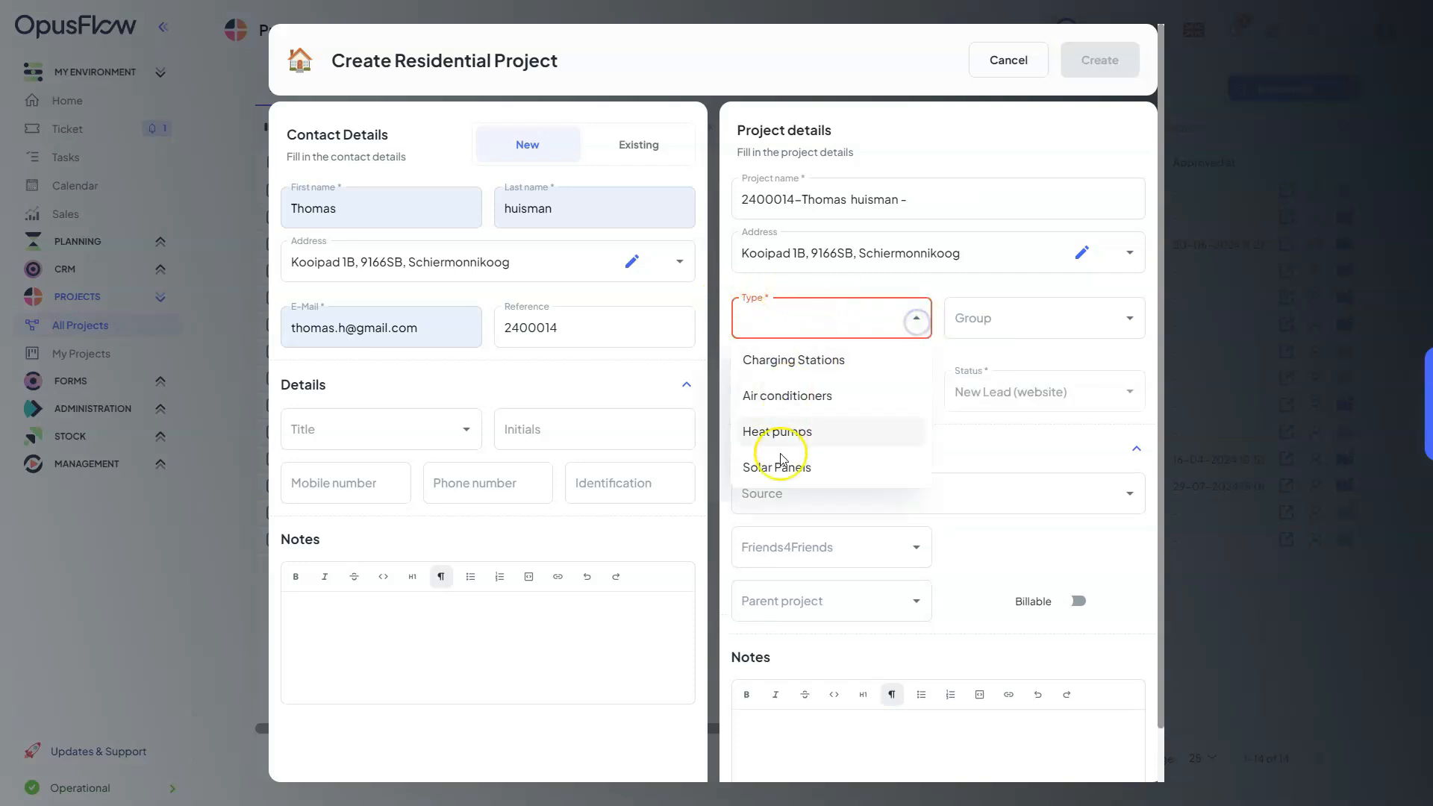
left_click(785, 469)
View the options available for the project's group without choosing one
left_click(1091, 330)
left_click(1130, 327)
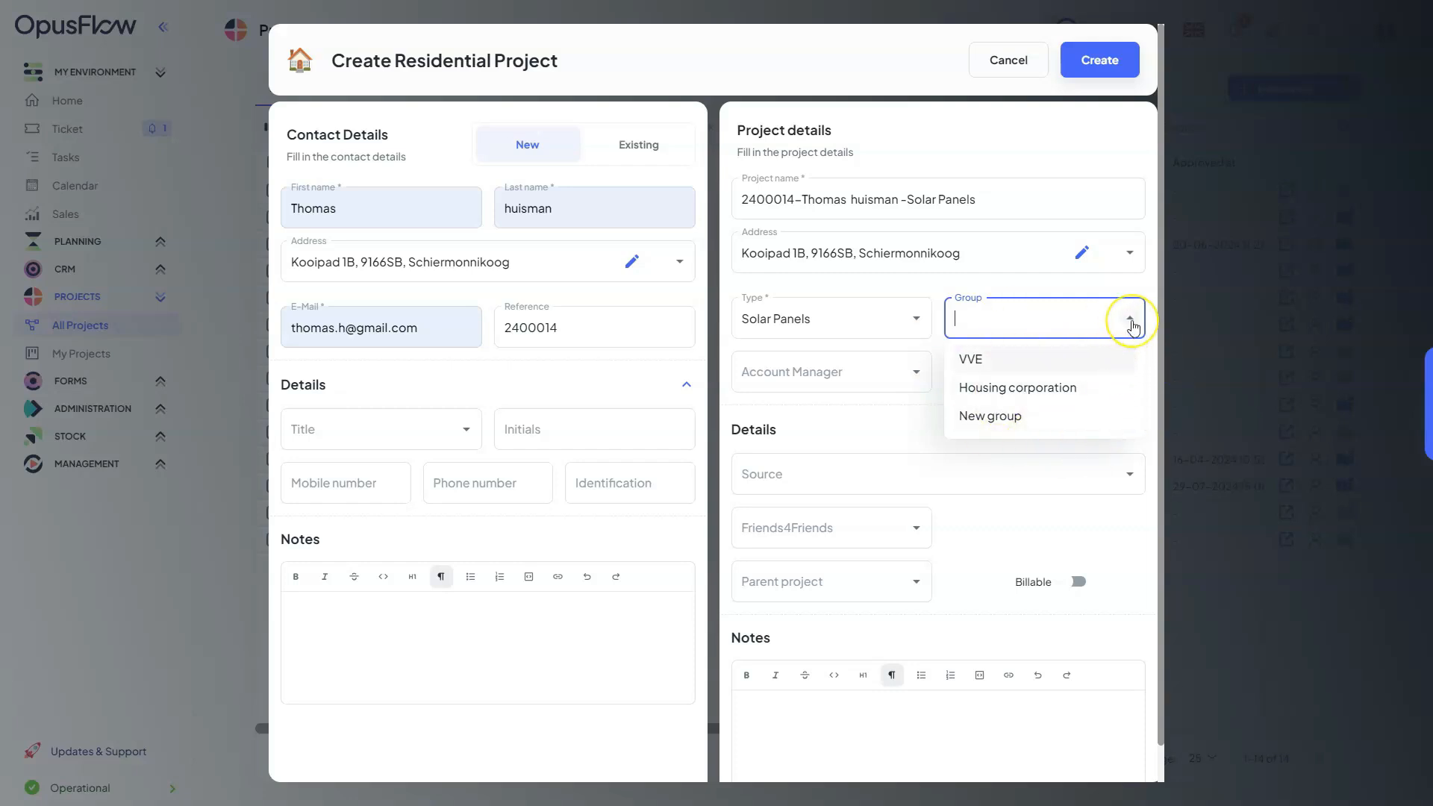
left_click(1132, 326)
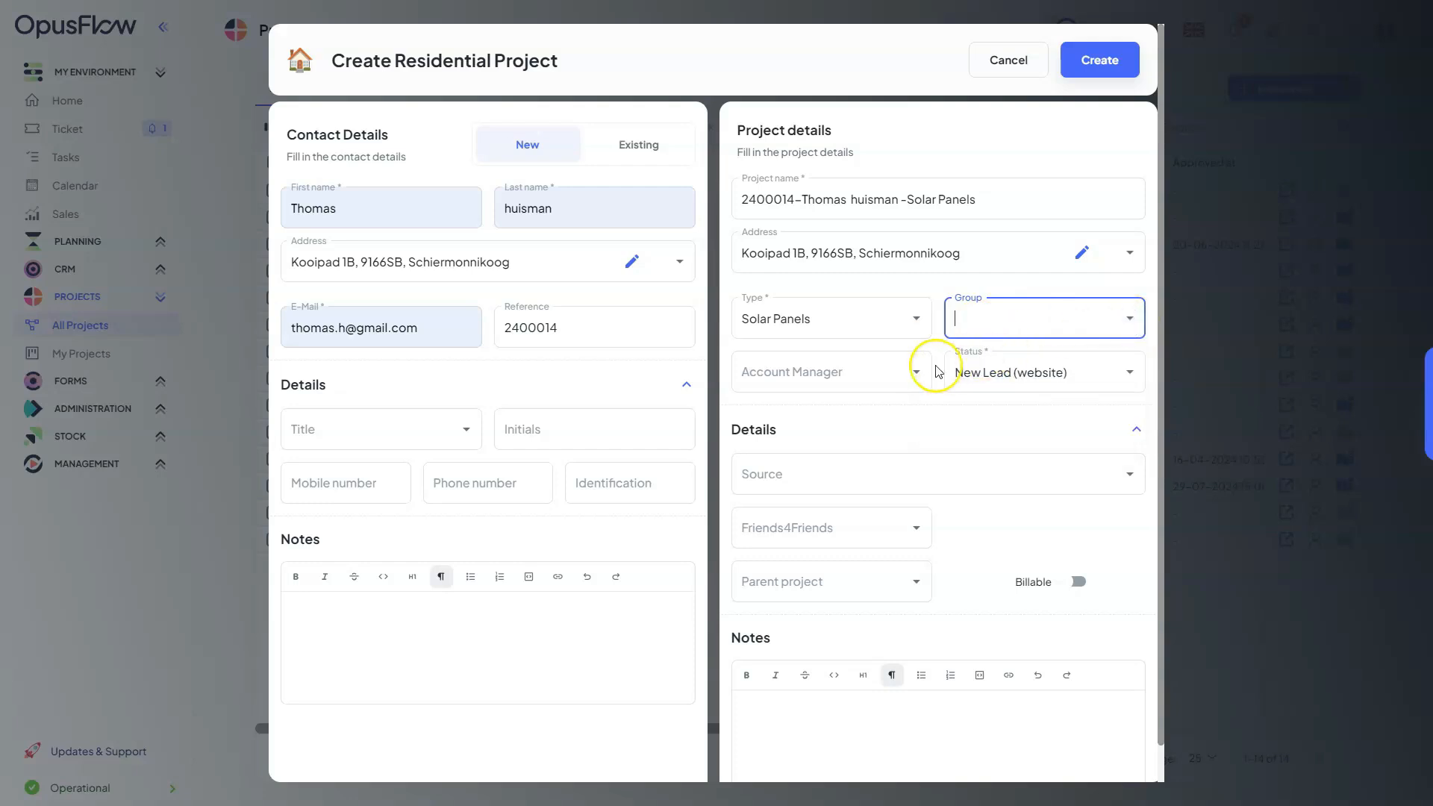
Assign an account manager to the project and check the available statuses, keeping New Lead (website)
left_click(918, 379)
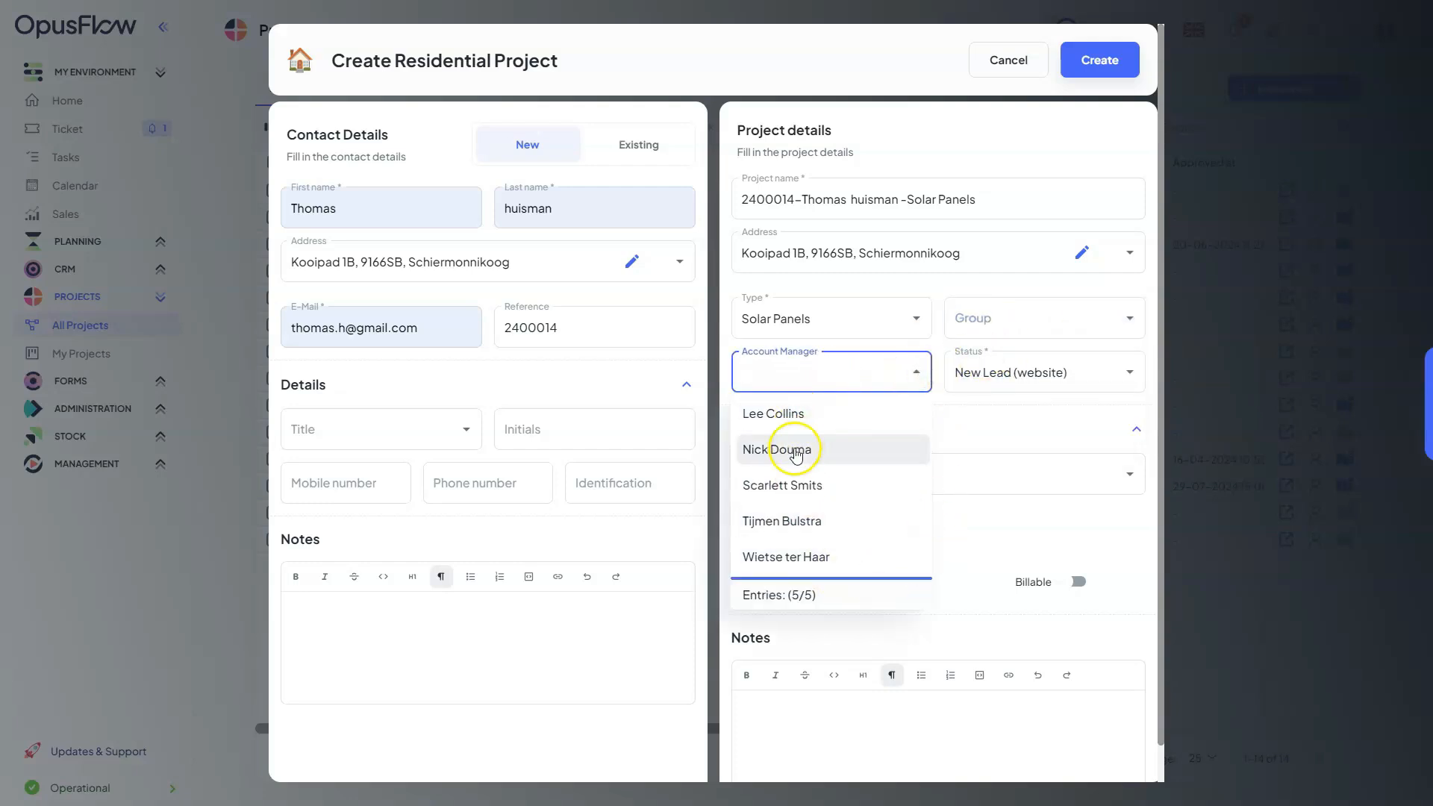
left_click(793, 530)
left_click(980, 387)
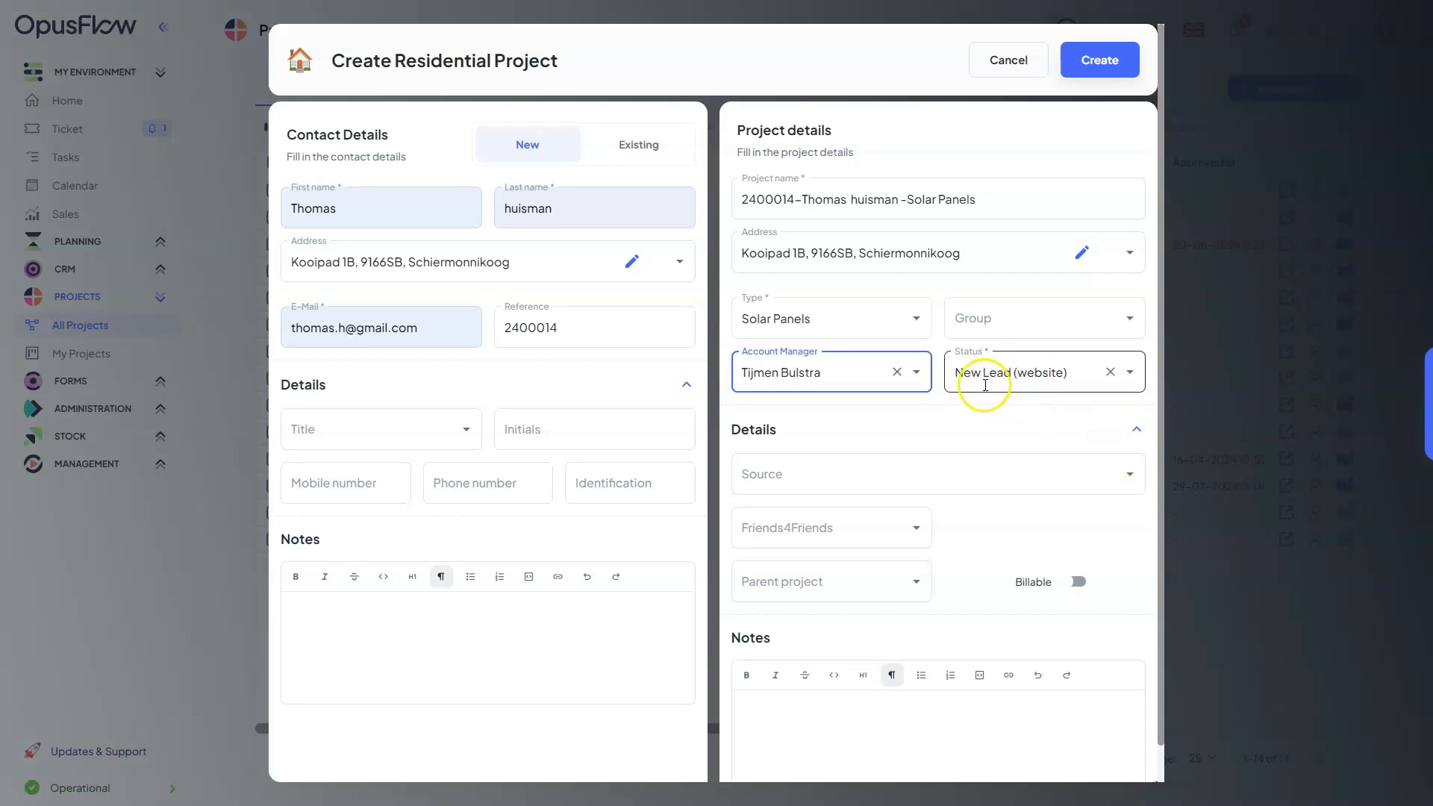
left_click(1129, 372)
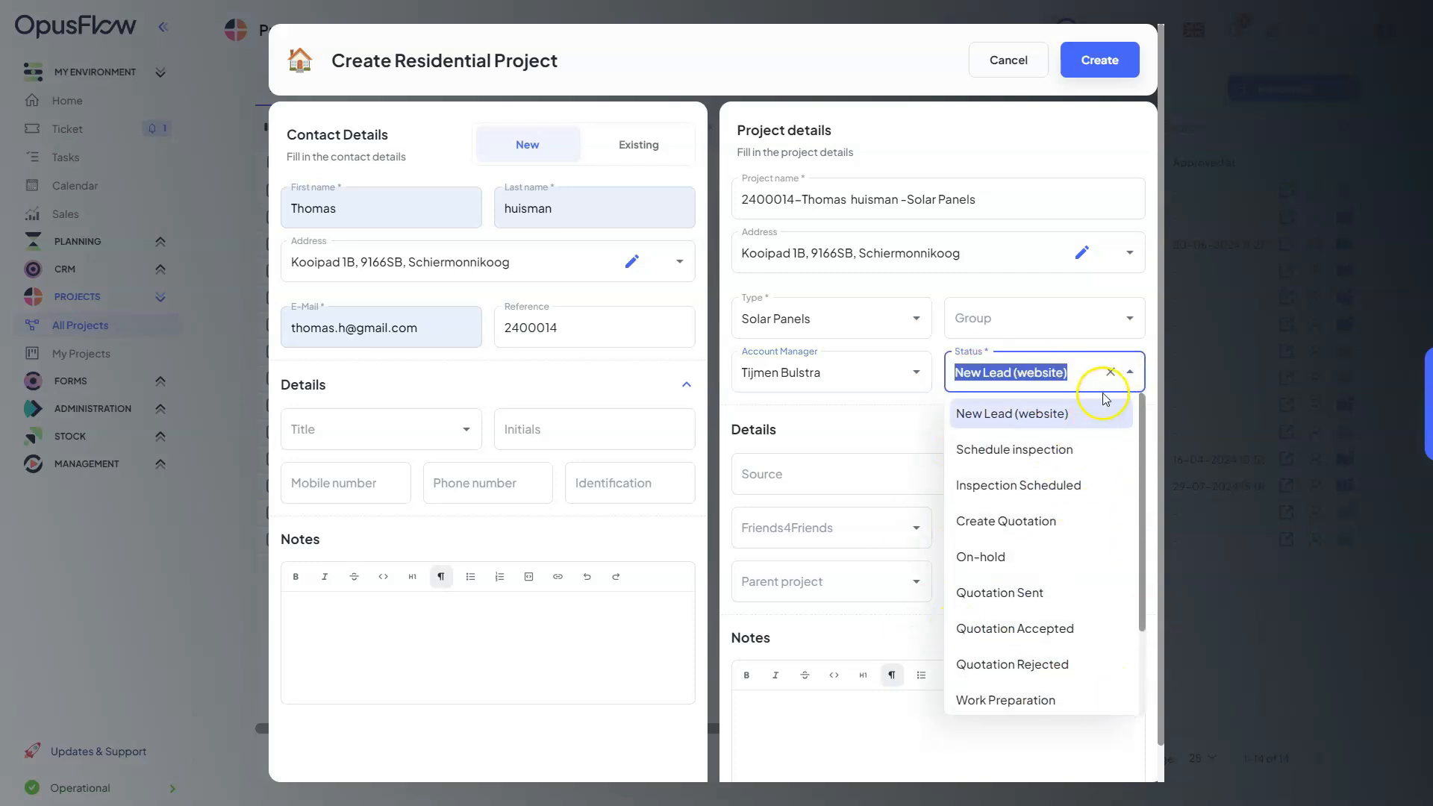
left_click(1132, 374)
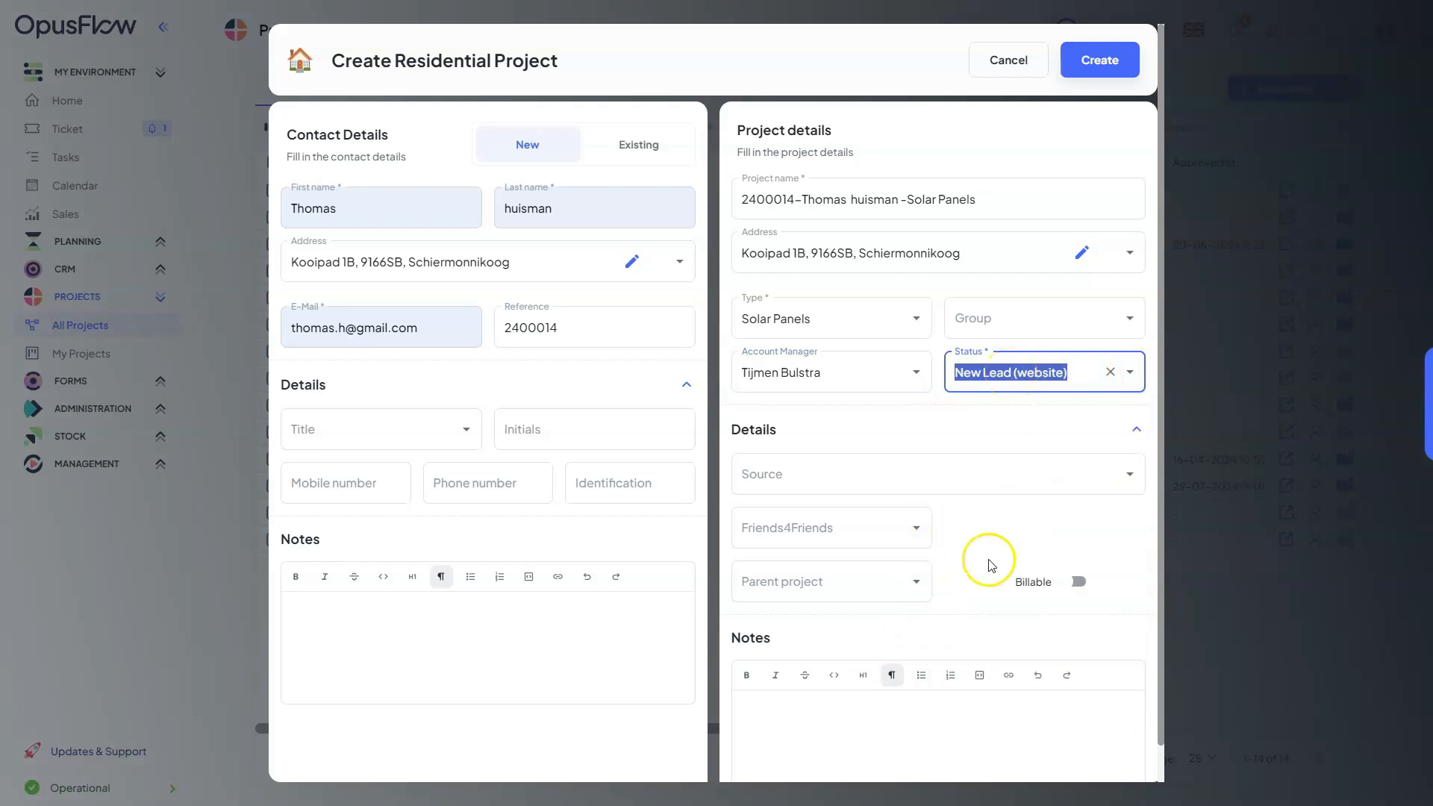
Set the project's source to Word of mouth in the project's additional details
scroll(818, 410, "down", 1)
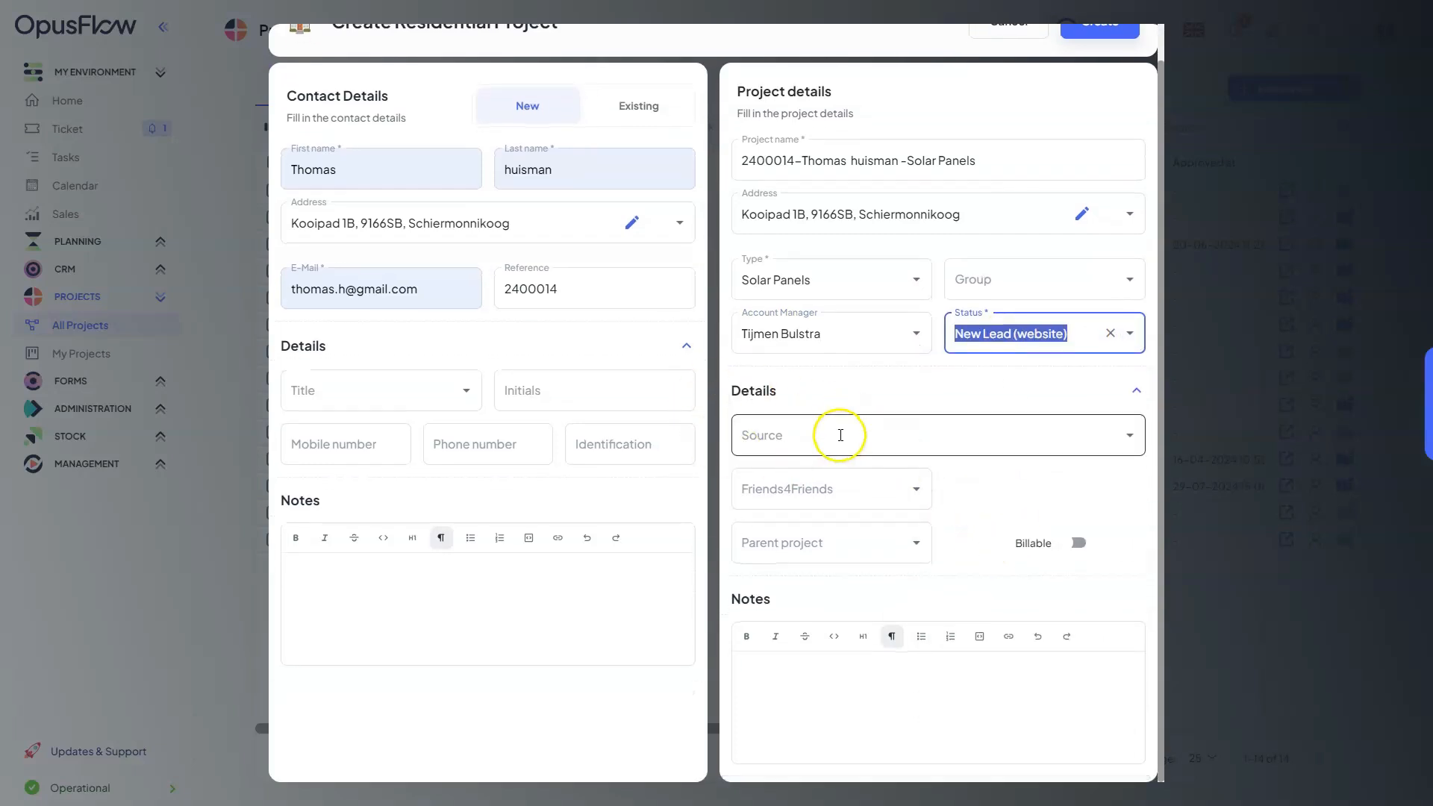
left_click(1133, 440)
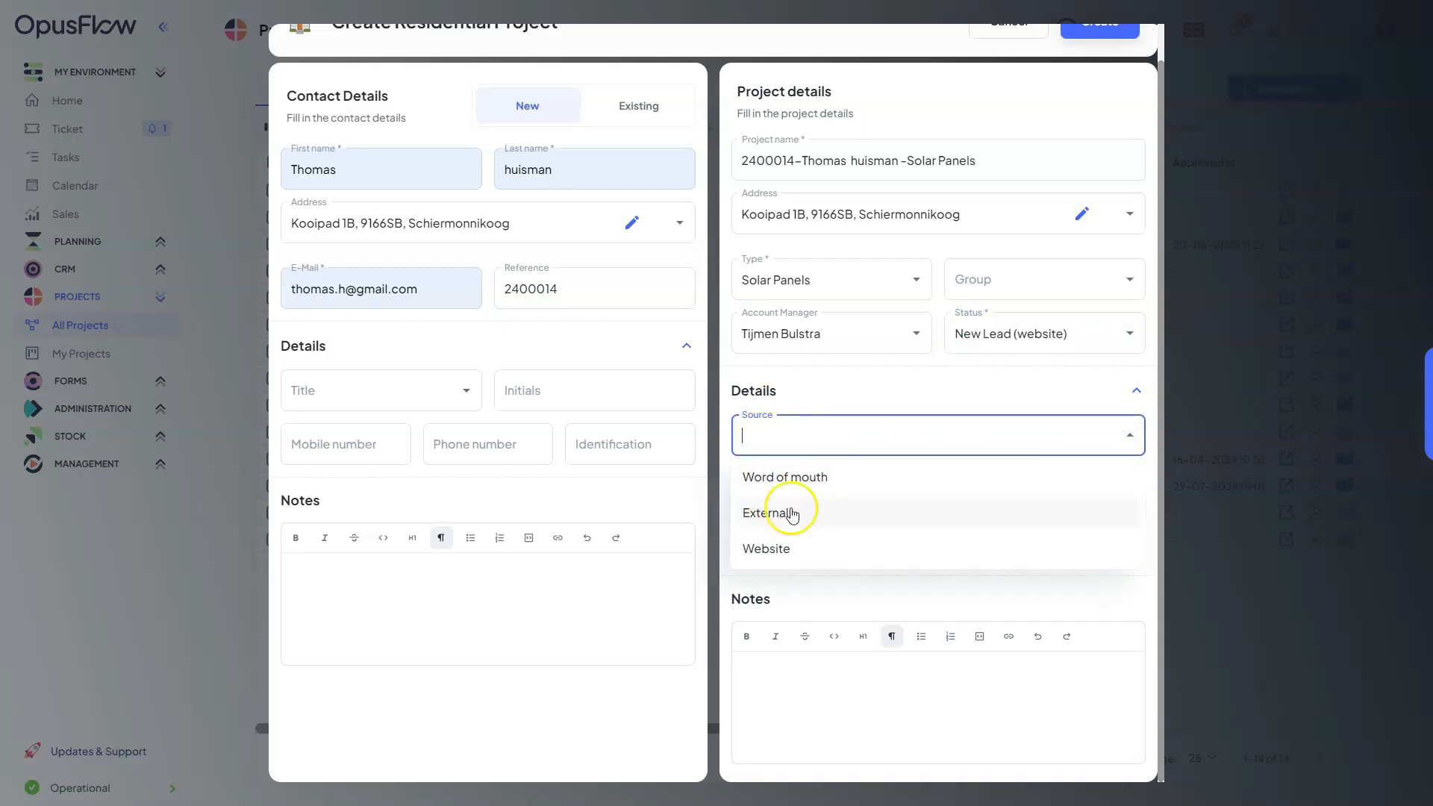
left_click(813, 481)
left_click(853, 396)
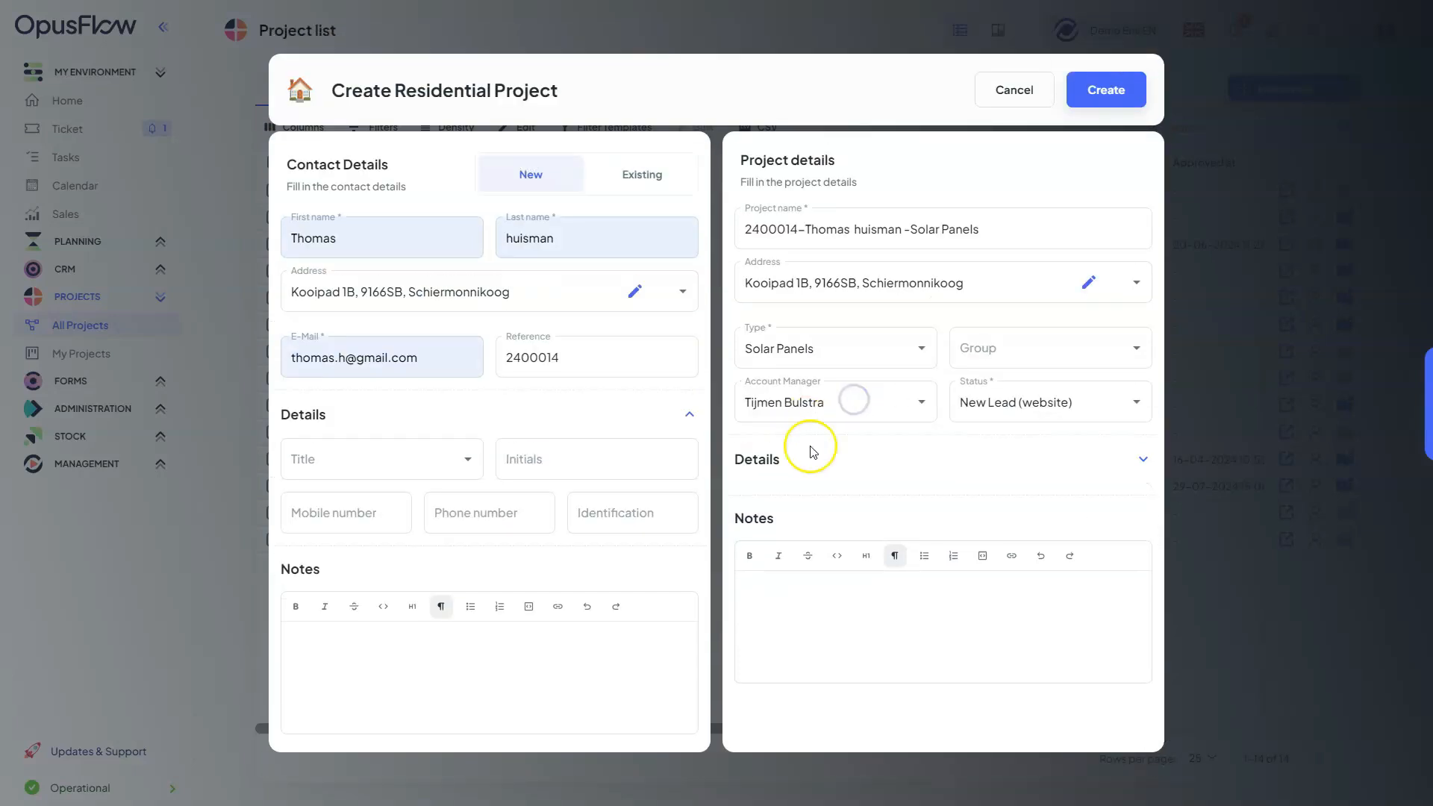
left_click(942, 486)
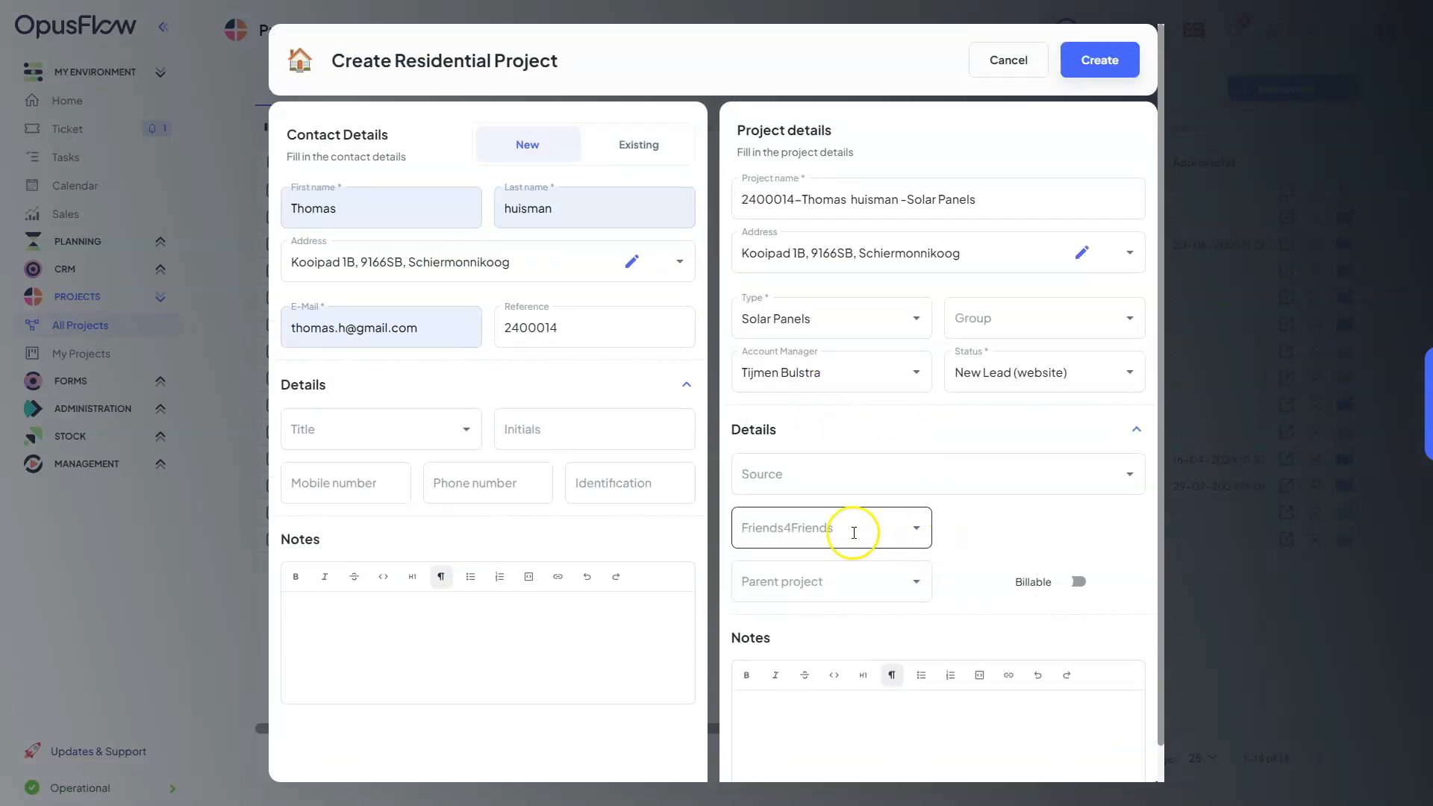
left_click(918, 490)
left_click(888, 513)
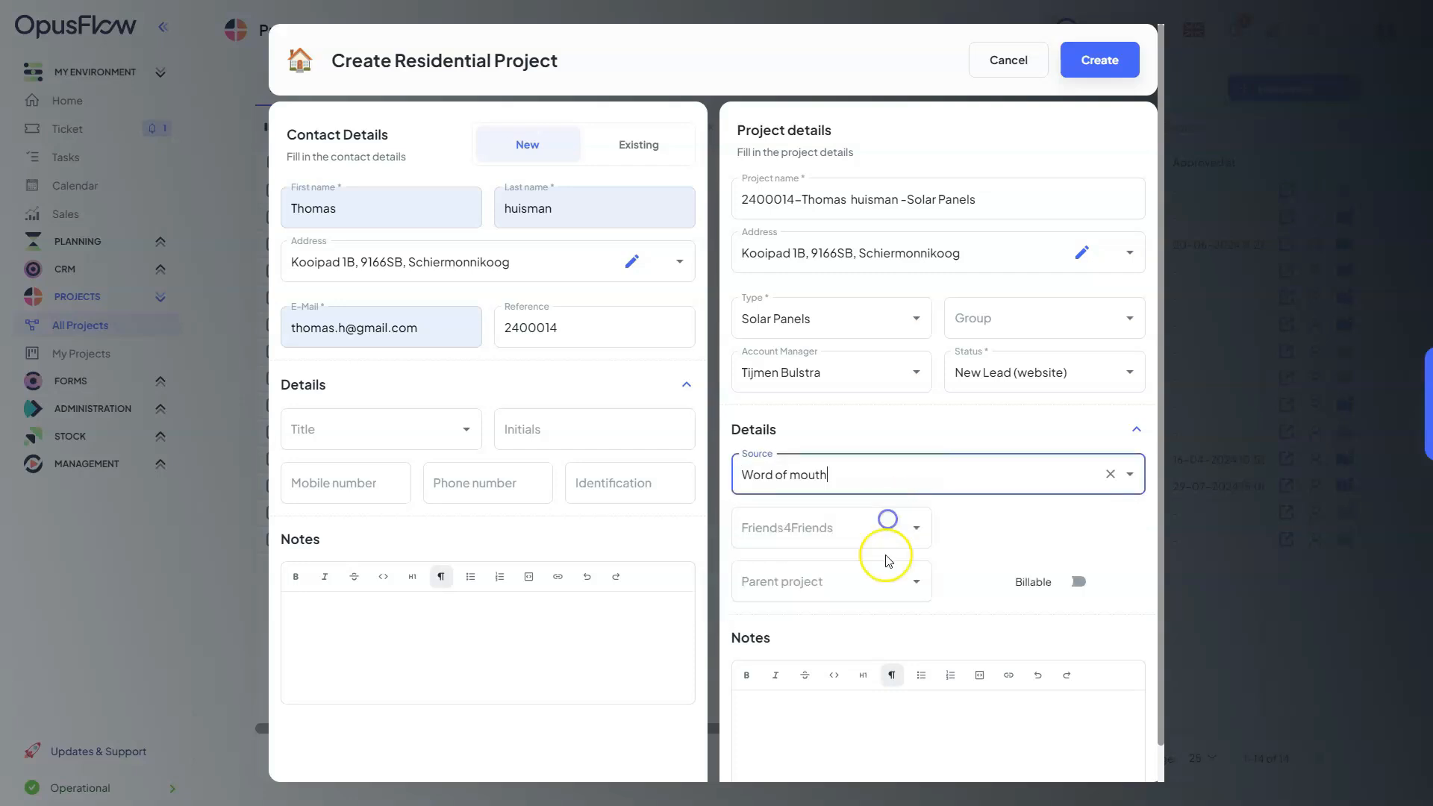
Choose an existing contact as the project's Friends4Friends referrer
left_click(910, 528)
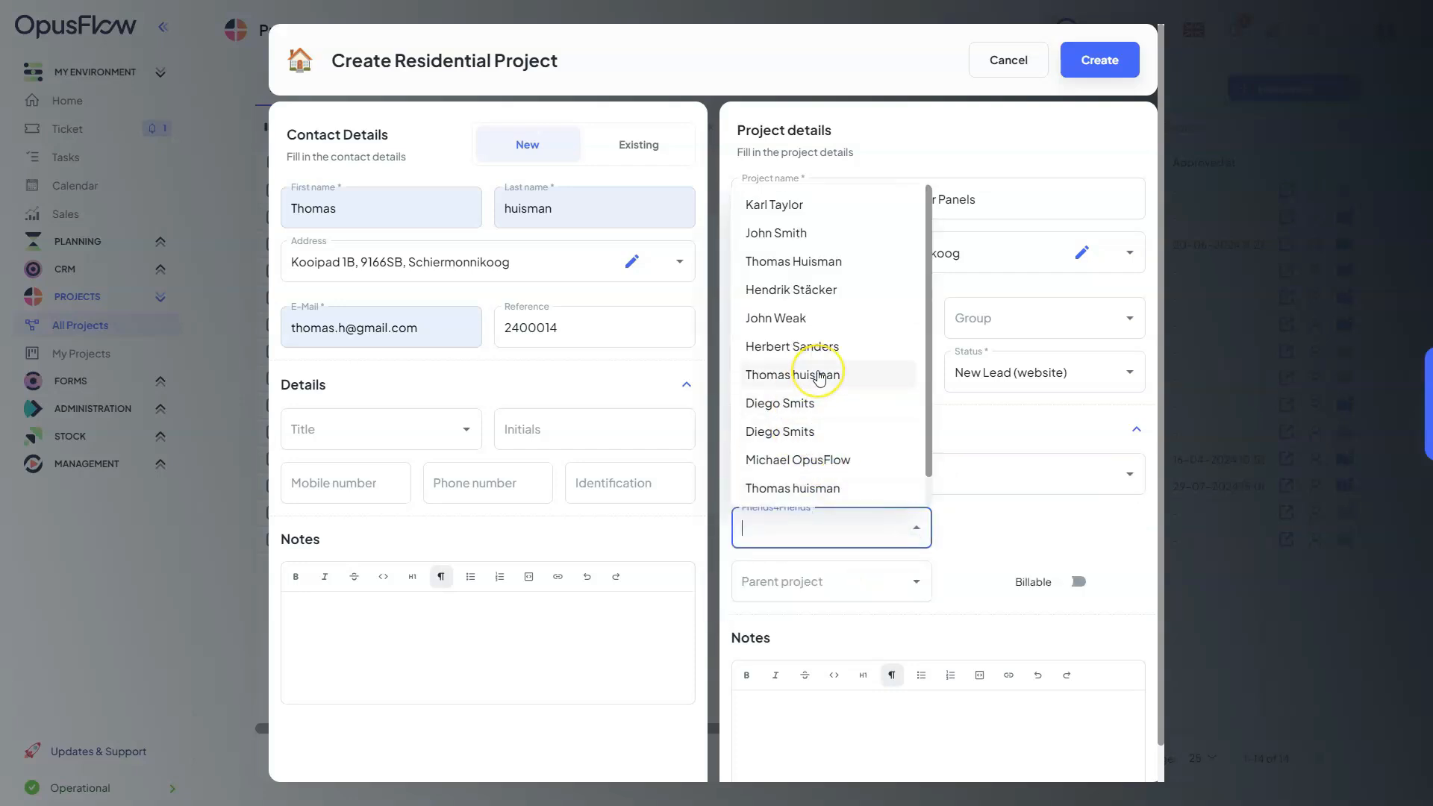
scroll(791, 366, "down", 1)
left_click(826, 404)
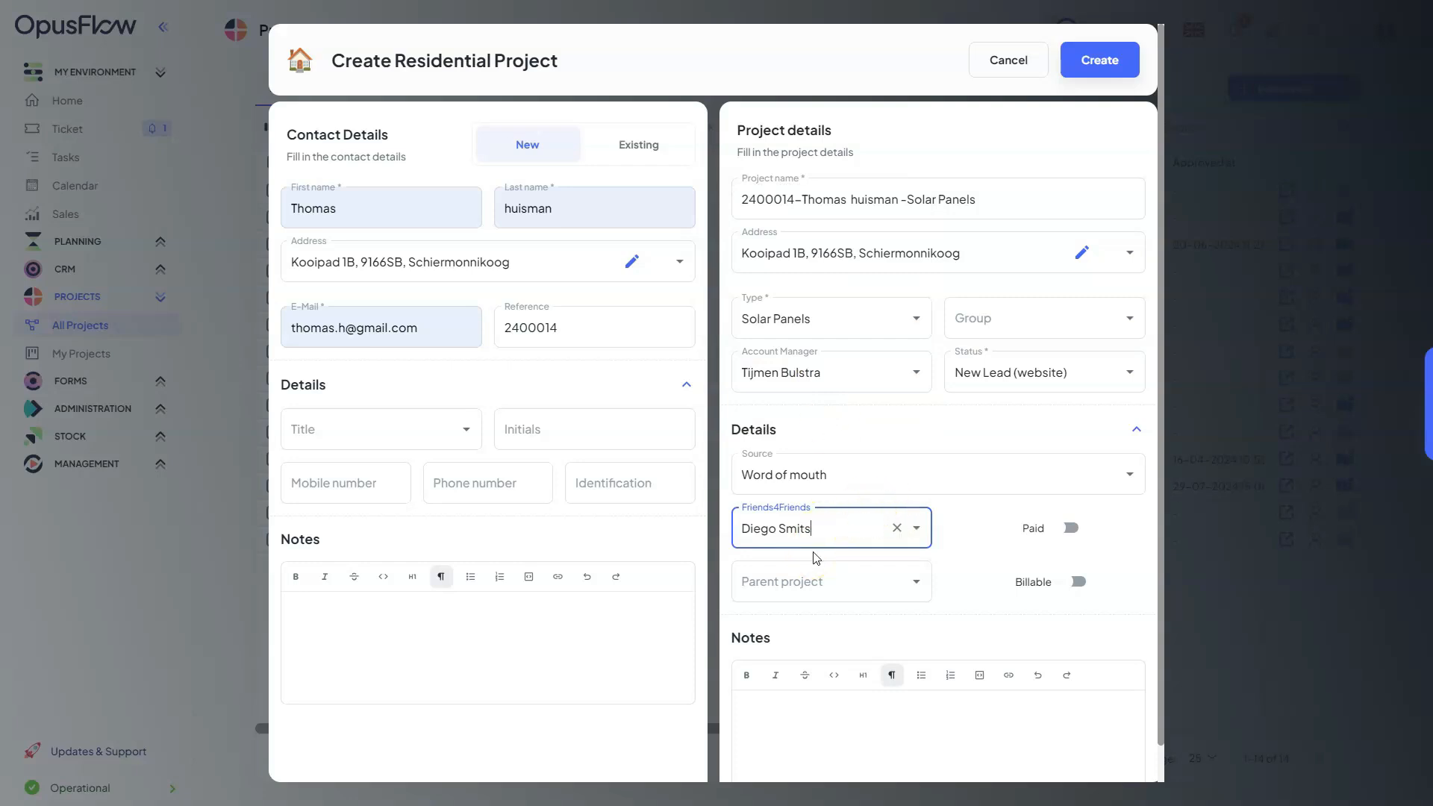
Browse the parent project options without selecting one, and create the residential project
left_click(924, 588)
scroll(836, 418, "down", 2)
scroll(836, 429, "up", 3)
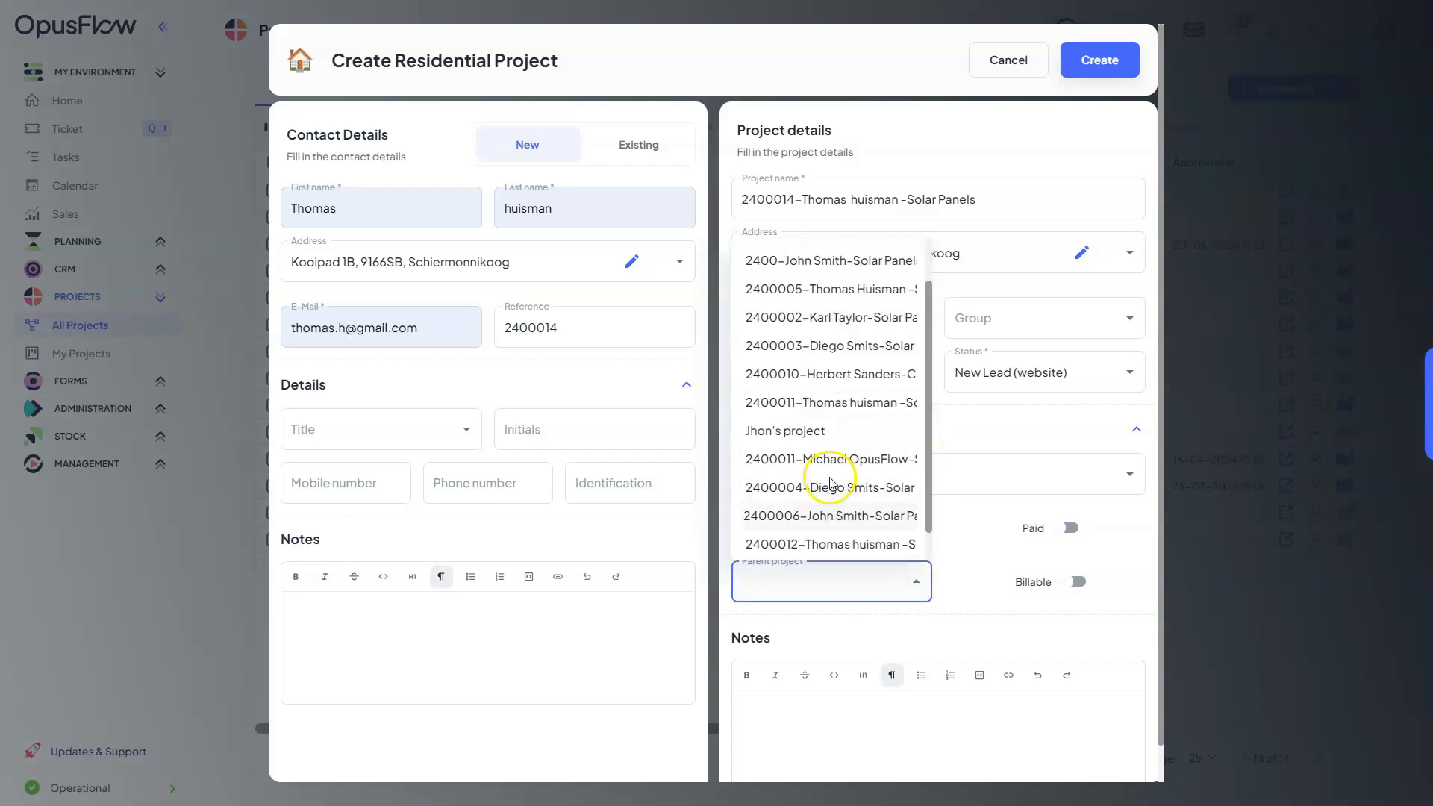
left_click(962, 547)
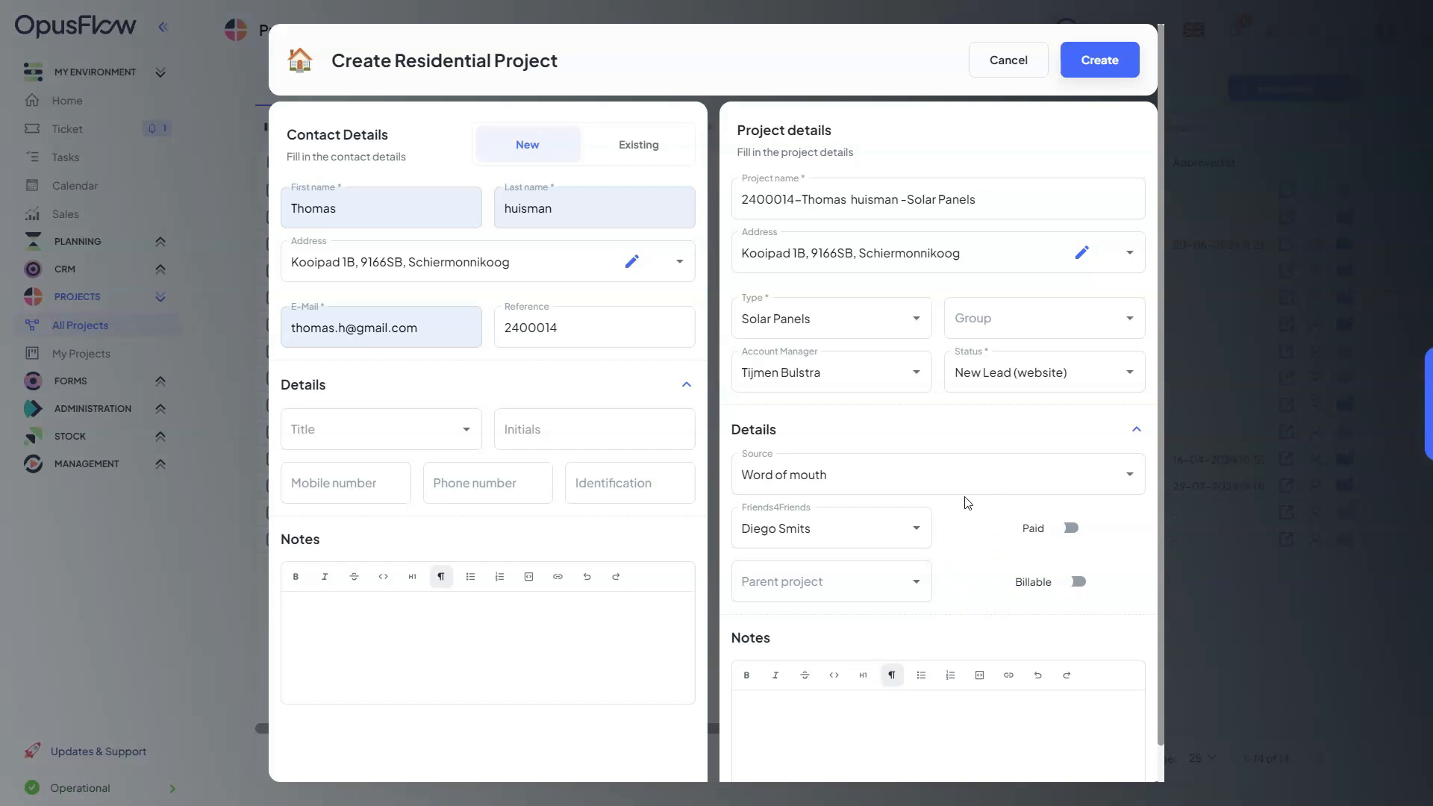
left_click(1084, 77)
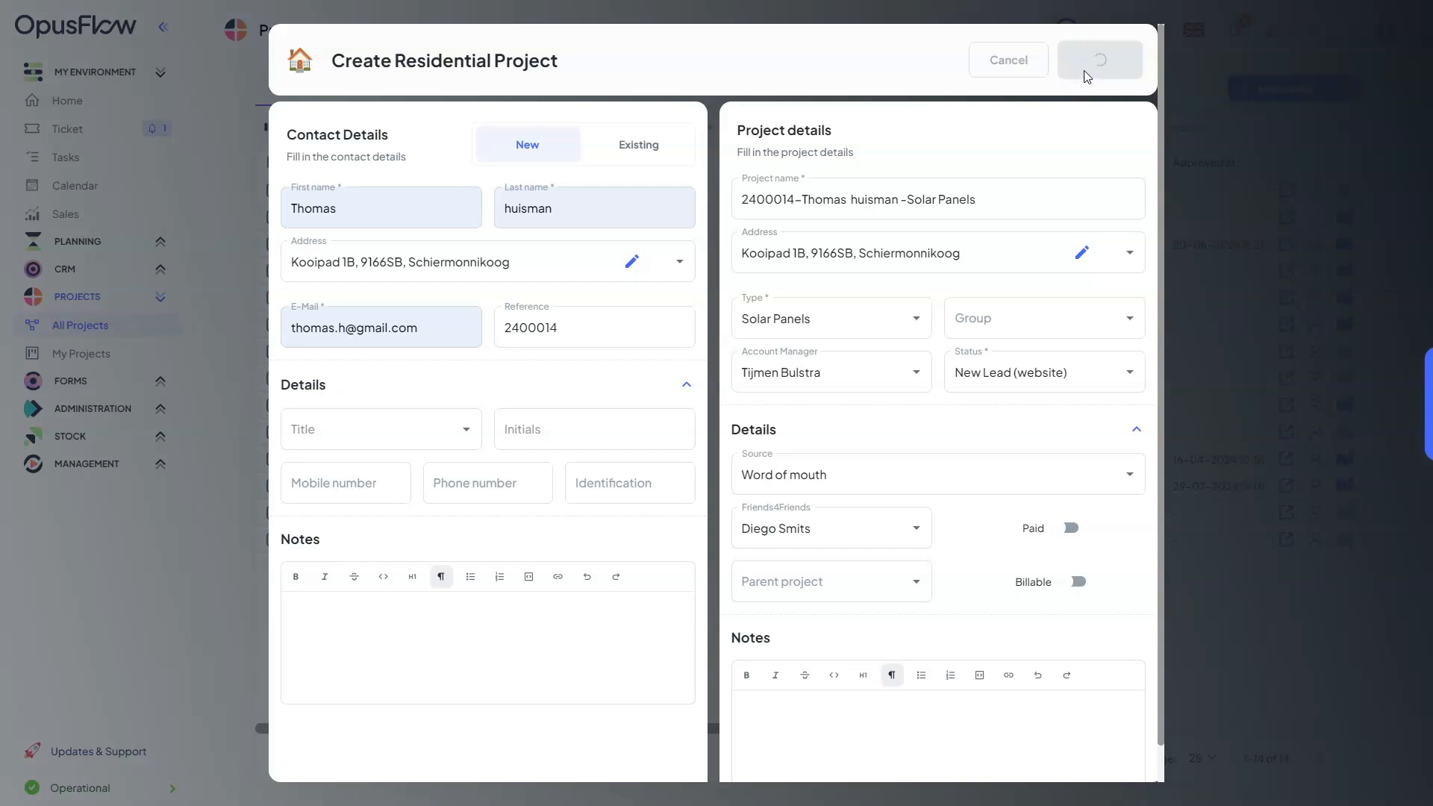